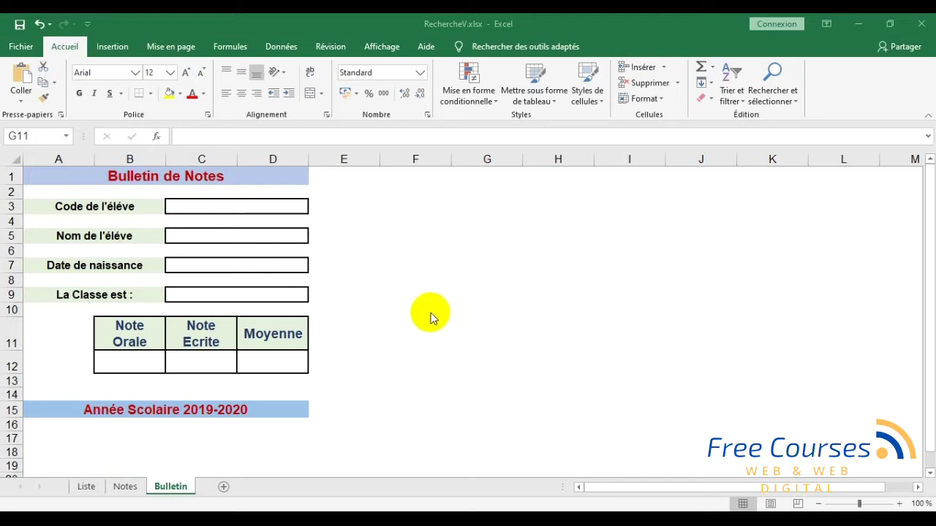
pyautogui.click(518, 291)
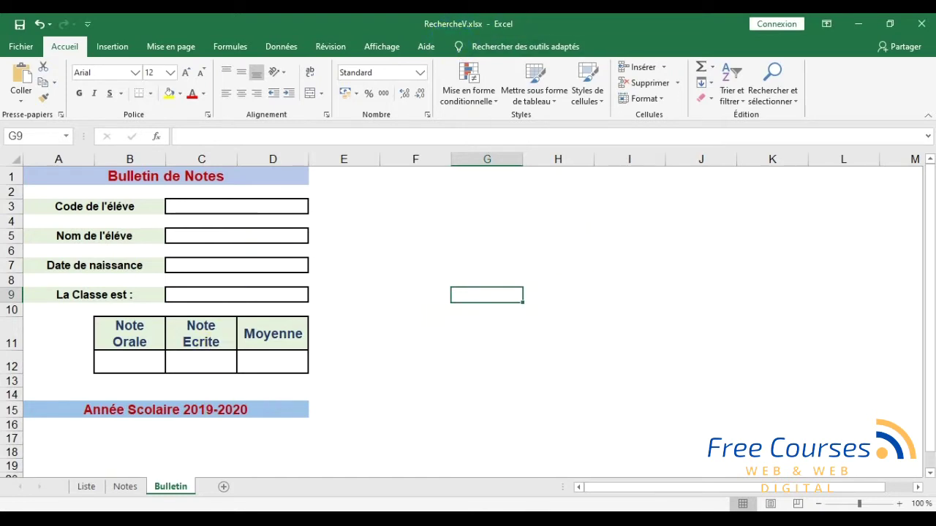
pyautogui.click(530, 265)
pyautogui.click(621, 305)
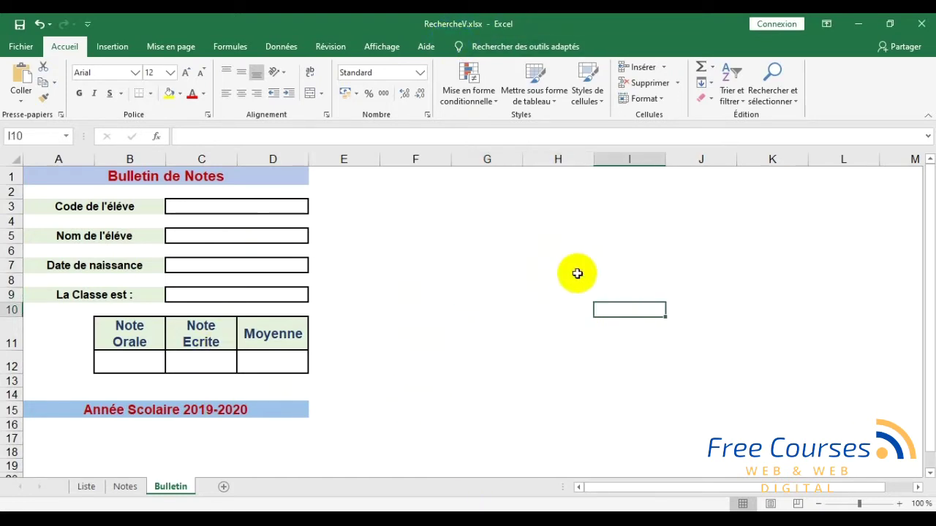
pyautogui.click(575, 265)
pyautogui.click(570, 223)
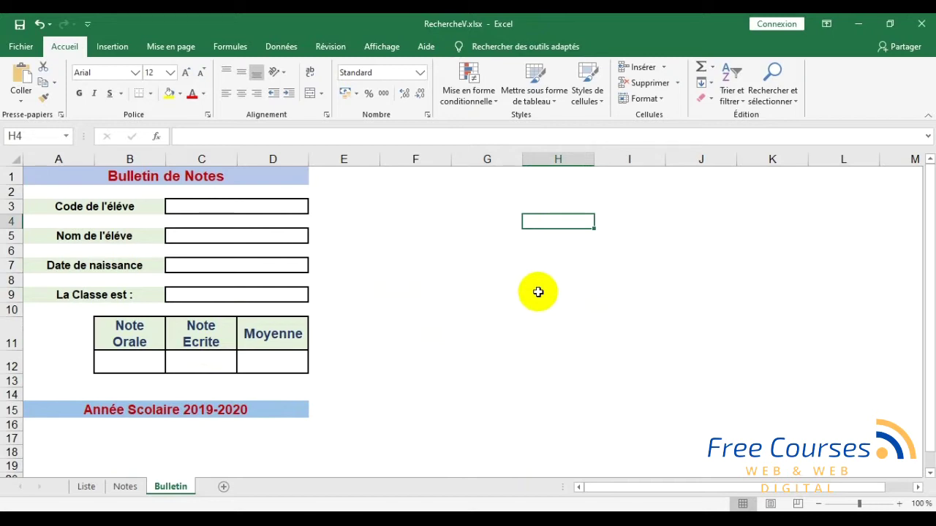
pyautogui.click(495, 308)
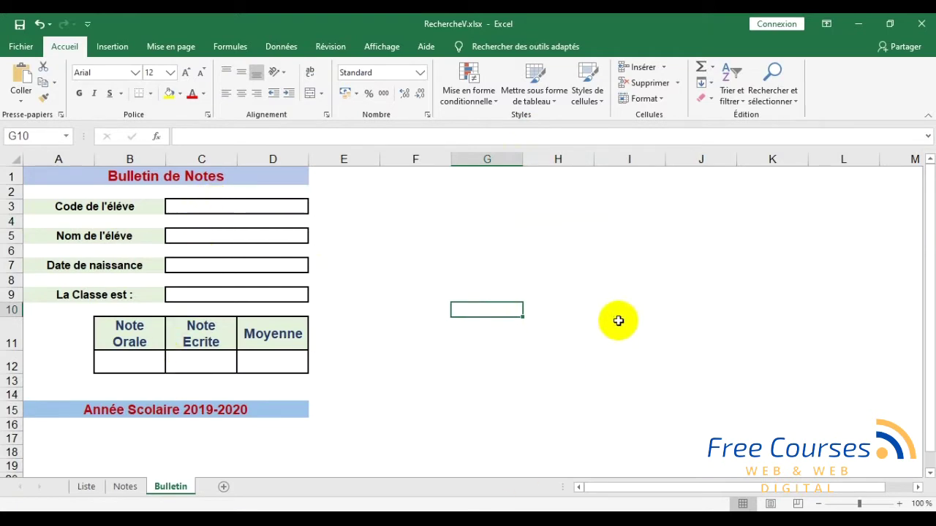
# - Examine the student table on the Liste sheet, covering the Code, Nom, Date naissance and Classe columns
pyautogui.click(88, 488)
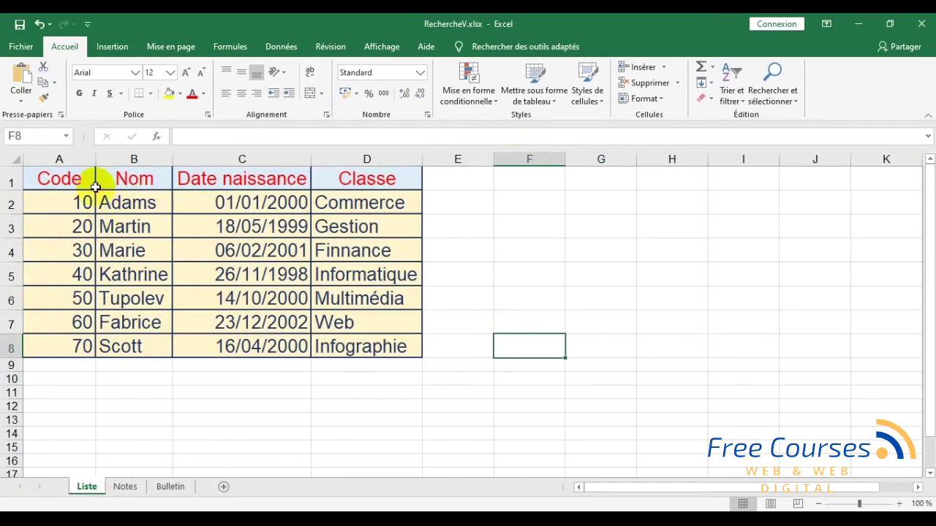
pyautogui.moveTo(68, 178); pyautogui.dragTo(134, 179)
pyautogui.moveTo(292, 240); pyautogui.dragTo(365, 300)
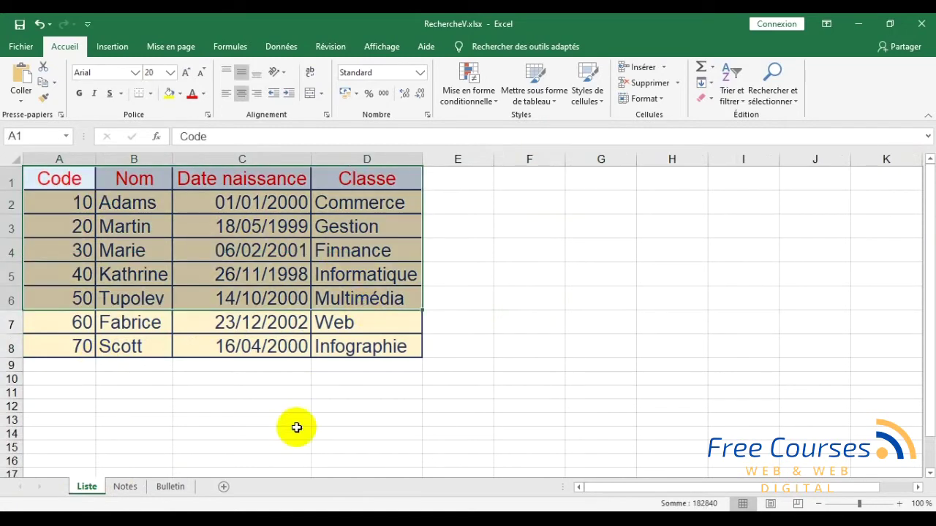
pyautogui.click(115, 245)
pyautogui.click(63, 178)
pyautogui.click(75, 251)
pyautogui.moveTo(73, 298); pyautogui.dragTo(77, 322)
pyautogui.click(67, 177)
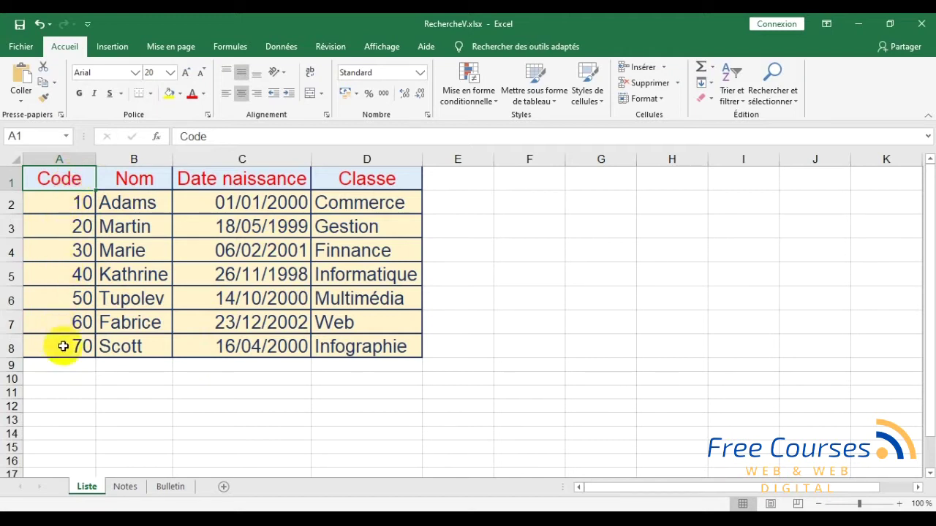
pyautogui.click(147, 185)
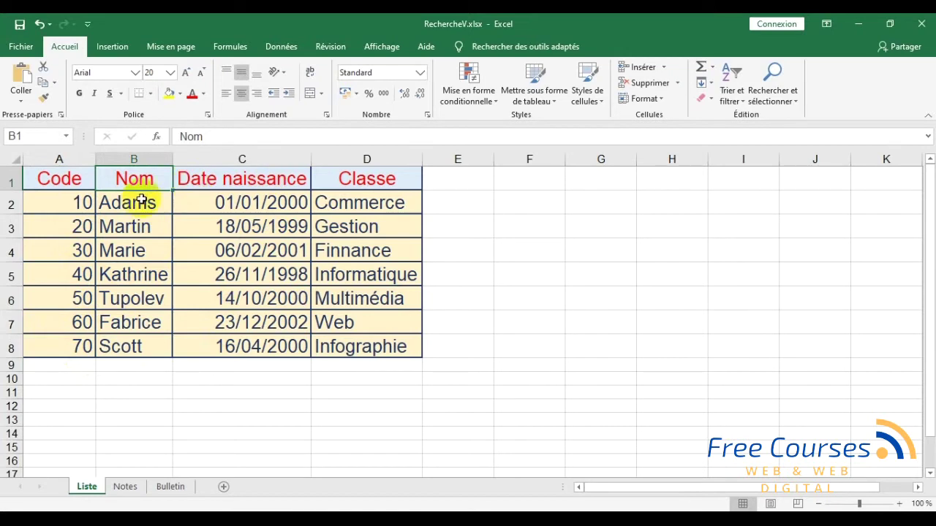
pyautogui.click(231, 177)
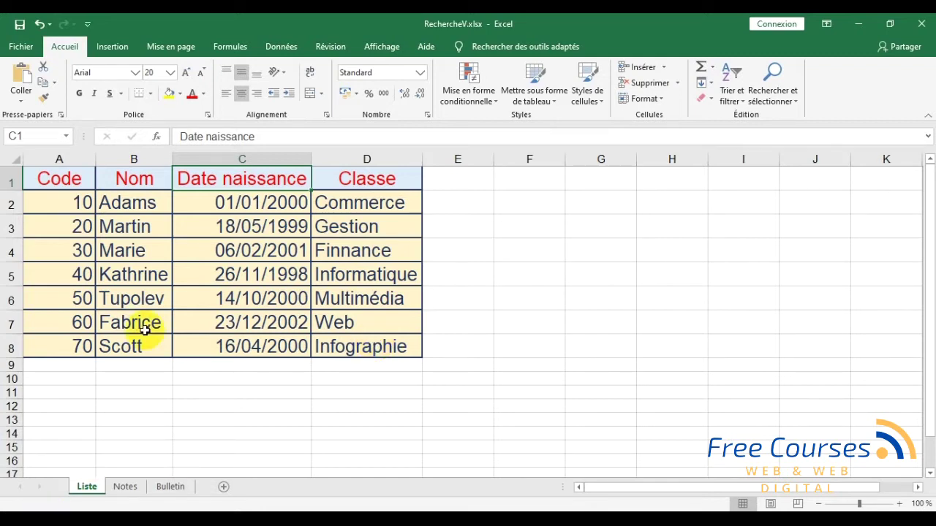
pyautogui.doubleClick(87, 487)
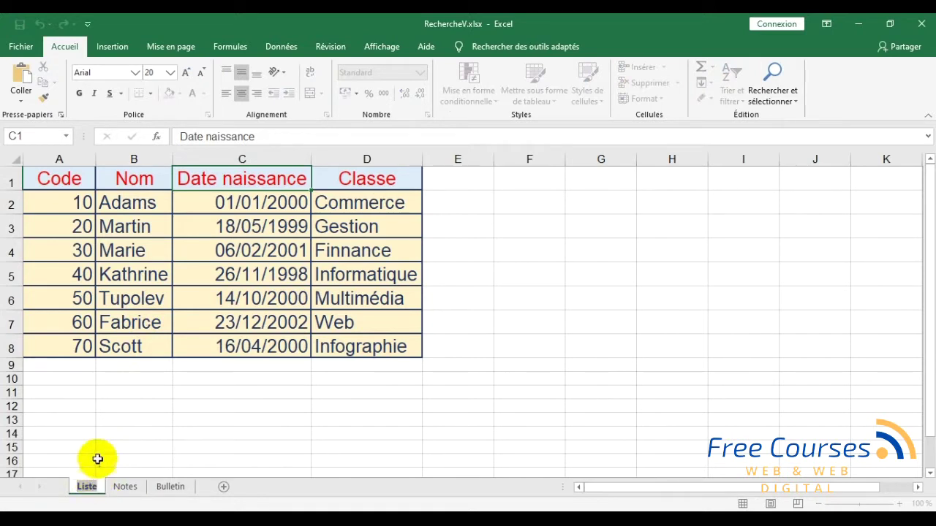
pyautogui.click(99, 459)
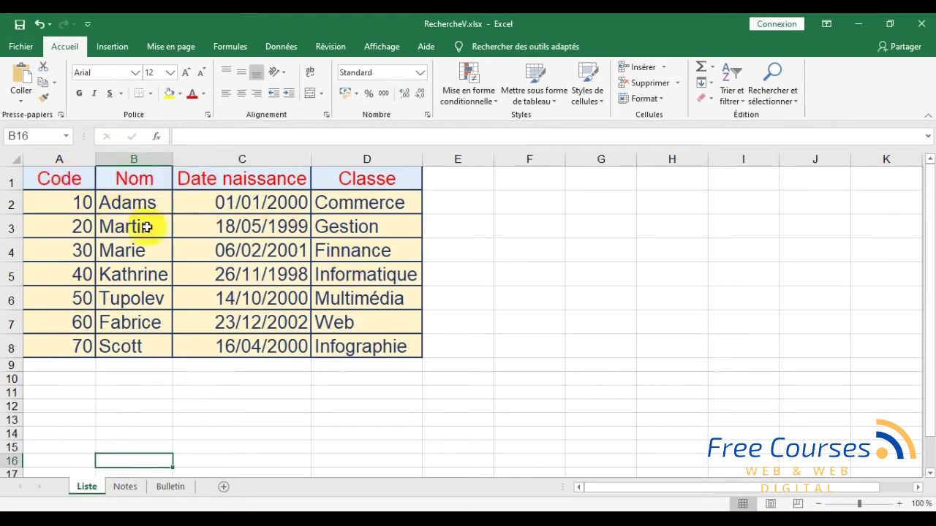
# - Examine the Code, NO and NE columns on the Notes sheet and compare its codes with those on the Liste sheet
pyautogui.click(125, 488)
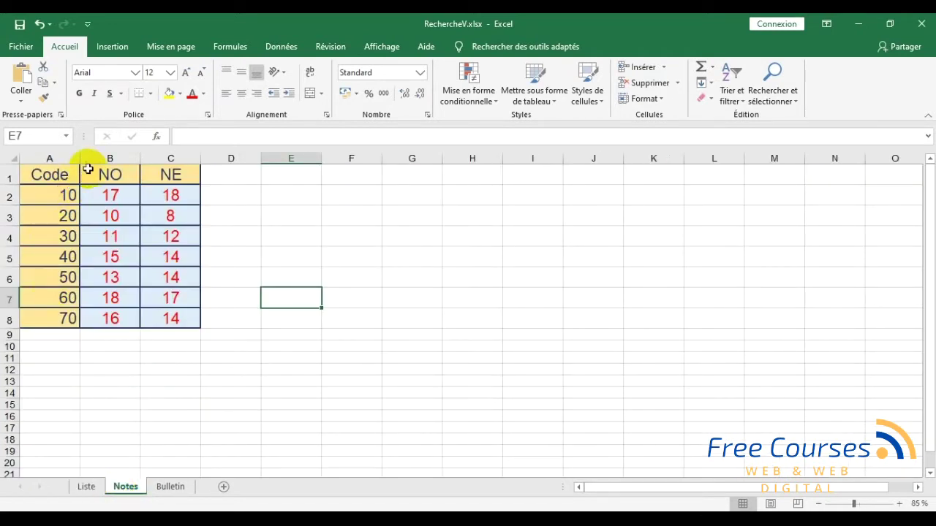
pyautogui.moveTo(51, 173); pyautogui.dragTo(63, 327)
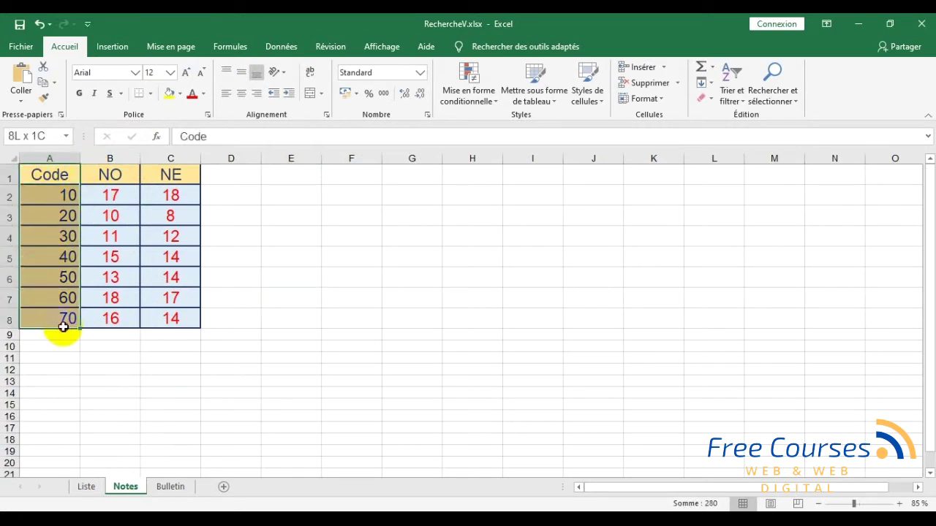
pyautogui.hotkey('shift', 'Right')
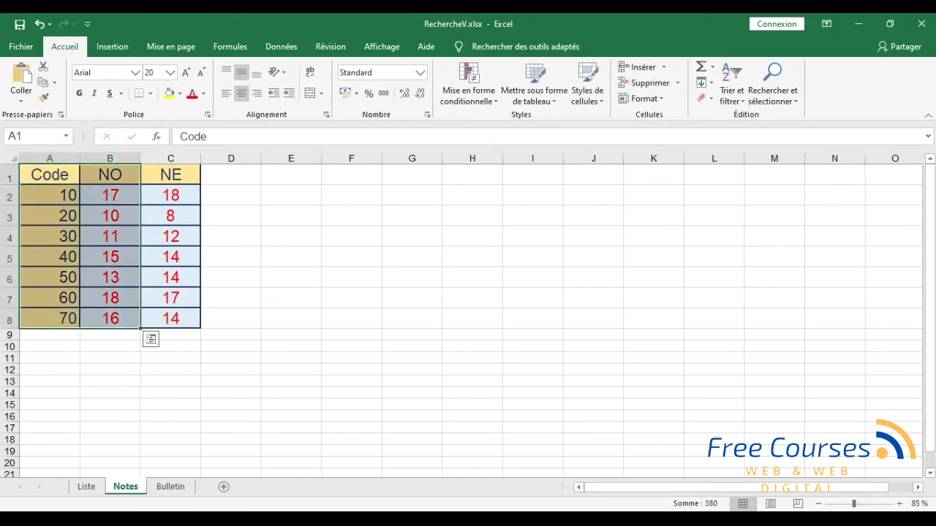
pyautogui.click(87, 487)
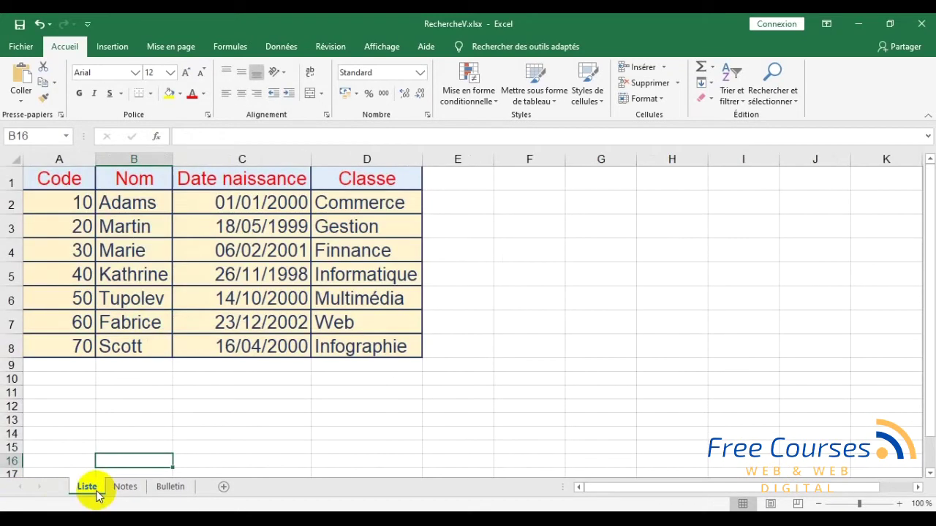
pyautogui.click(125, 486)
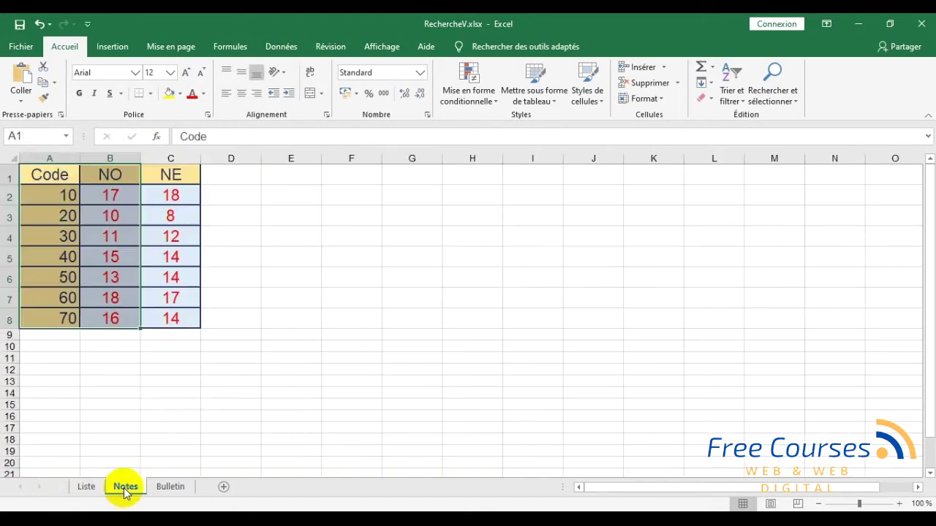
pyautogui.click(144, 195)
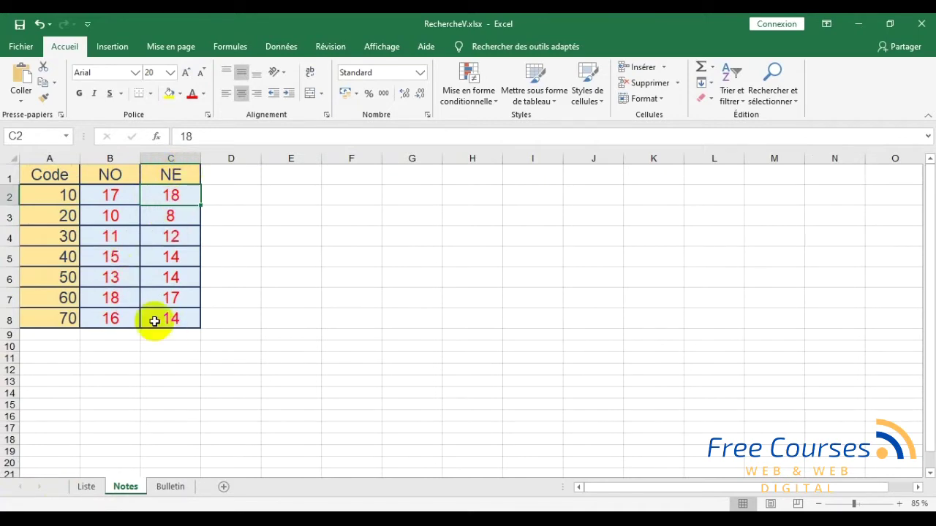
pyautogui.click(85, 487)
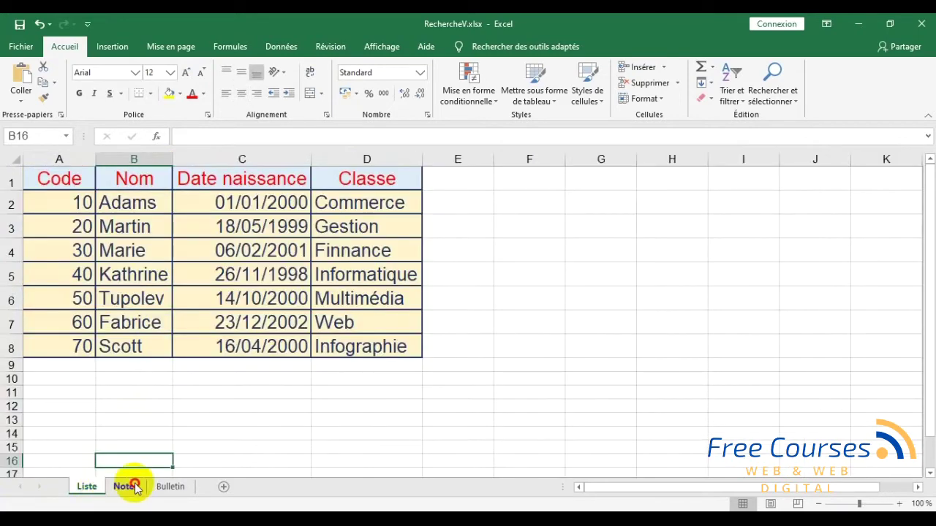
pyautogui.click(126, 486)
pyautogui.click(85, 487)
pyautogui.click(126, 486)
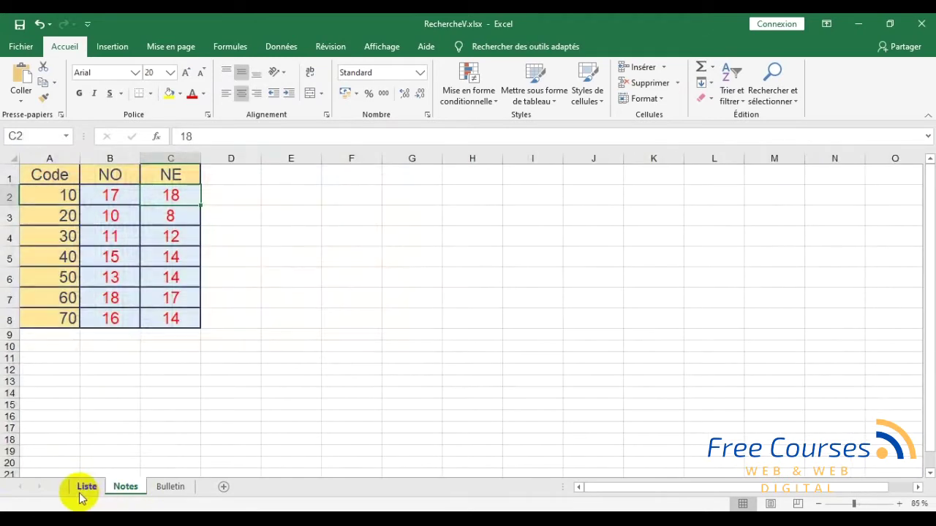
# - Review the Bulletin sheet's title and the empty cells for the student's code, name, birth date and class
pyautogui.click(164, 486)
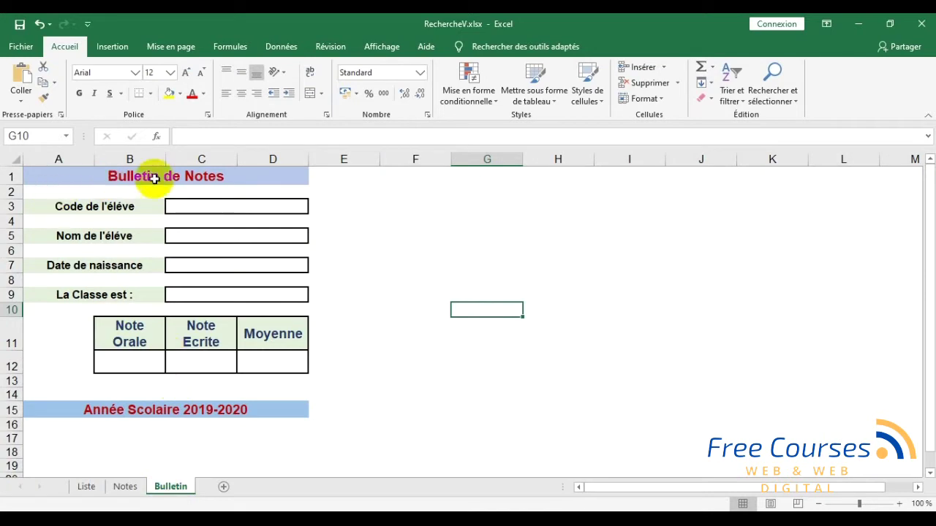
pyautogui.click(210, 205)
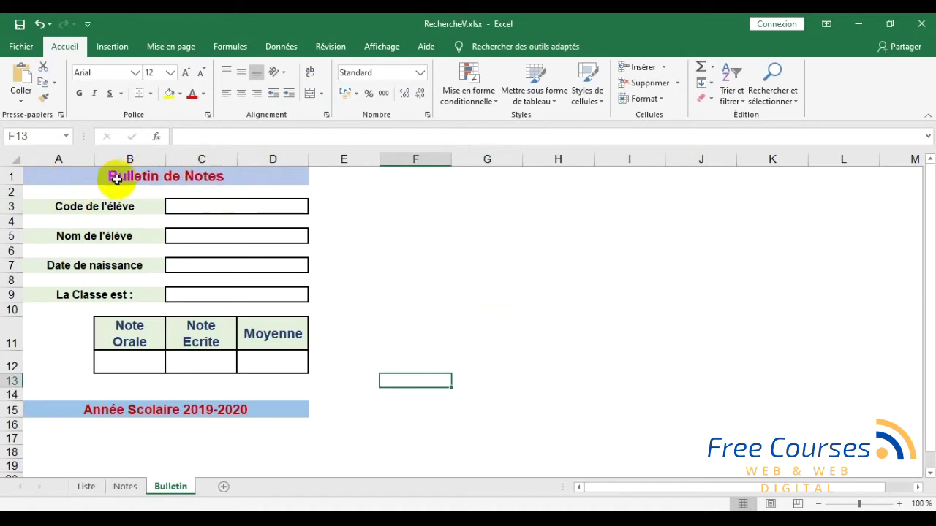
pyautogui.click(45, 173)
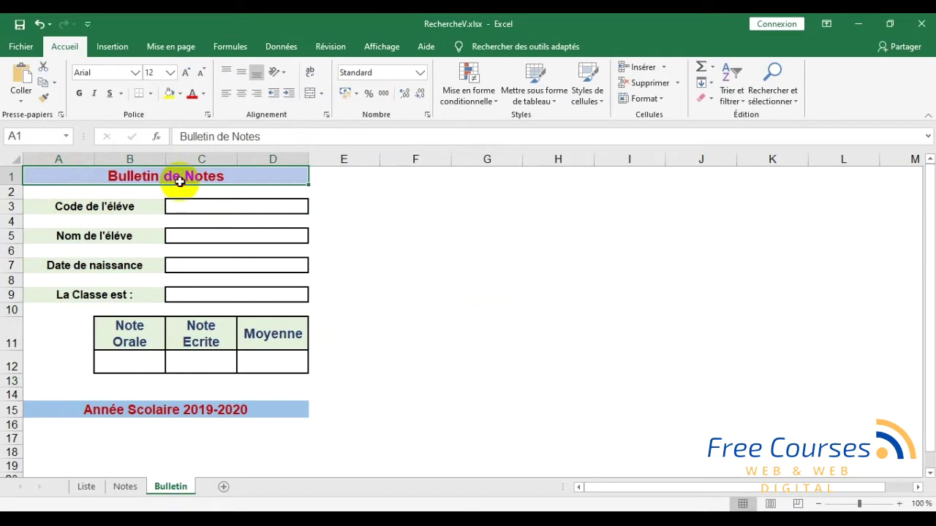
pyautogui.moveTo(180, 182); pyautogui.dragTo(90, 178)
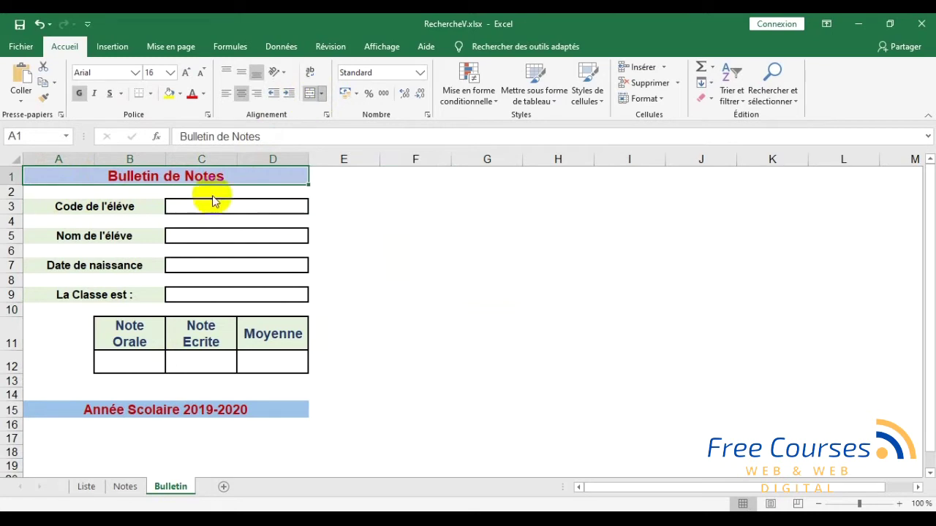
pyautogui.click(396, 247)
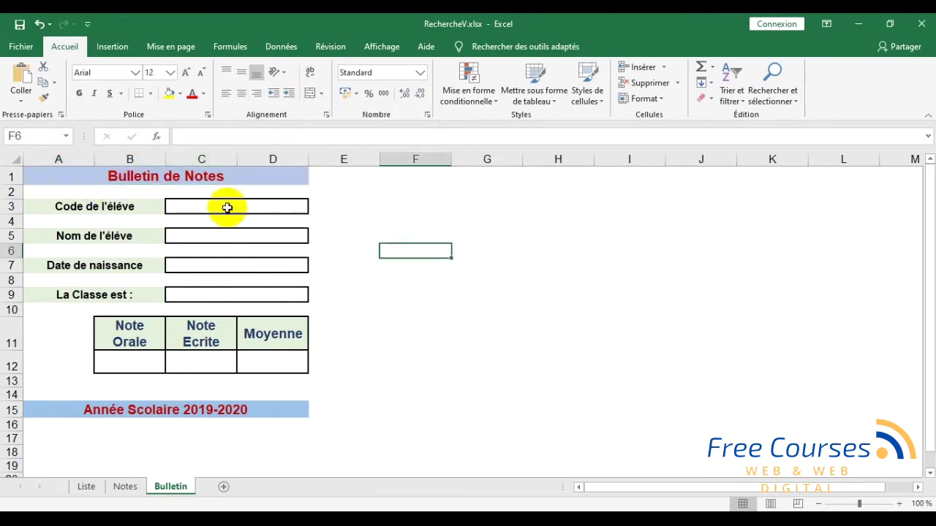
pyautogui.click(261, 210)
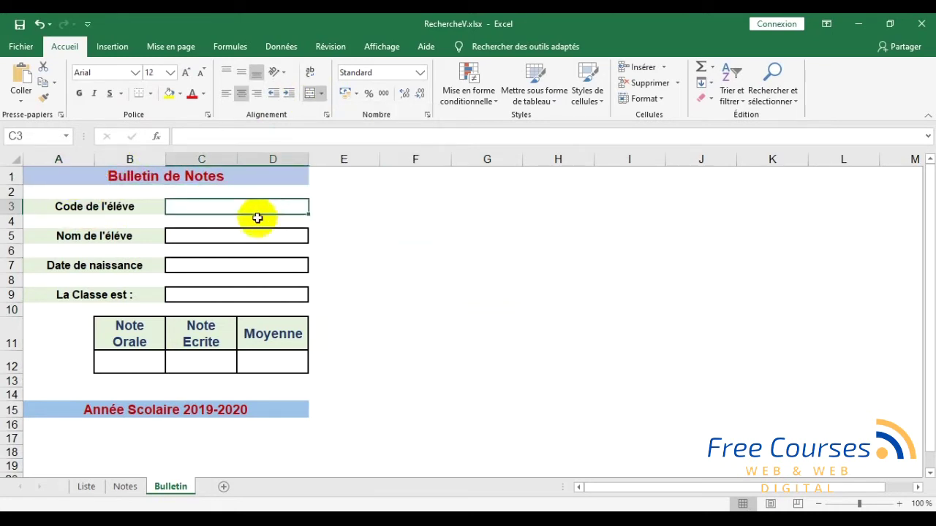
pyautogui.click(255, 240)
pyautogui.click(251, 265)
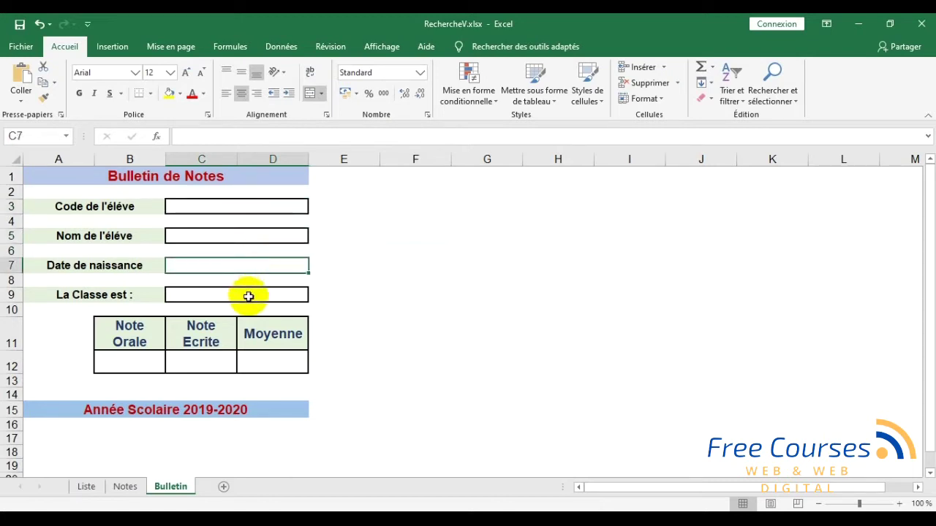
# - Review the Bulletin sheet's Note Orale, Note Ecrite and Moyenne table and the Année Scolaire line below it
pyautogui.moveTo(128, 343); pyautogui.dragTo(268, 364)
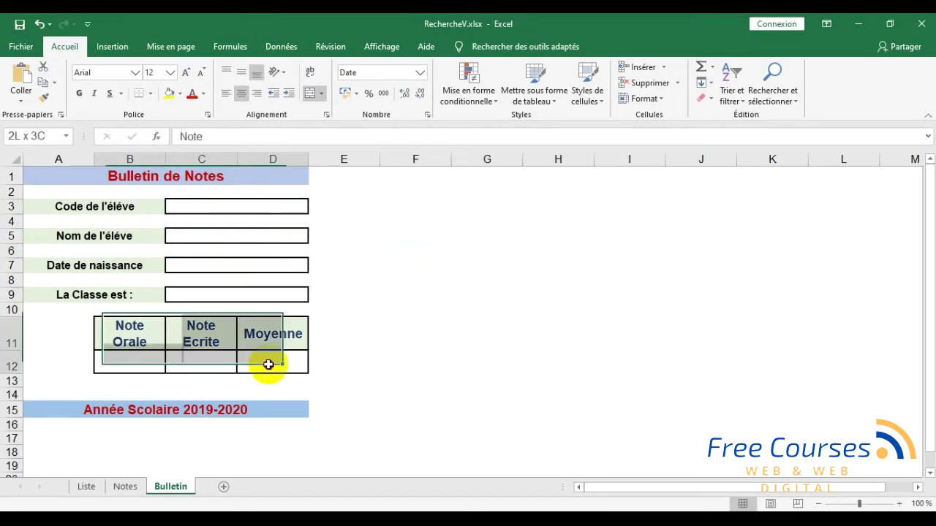
pyautogui.click(408, 379)
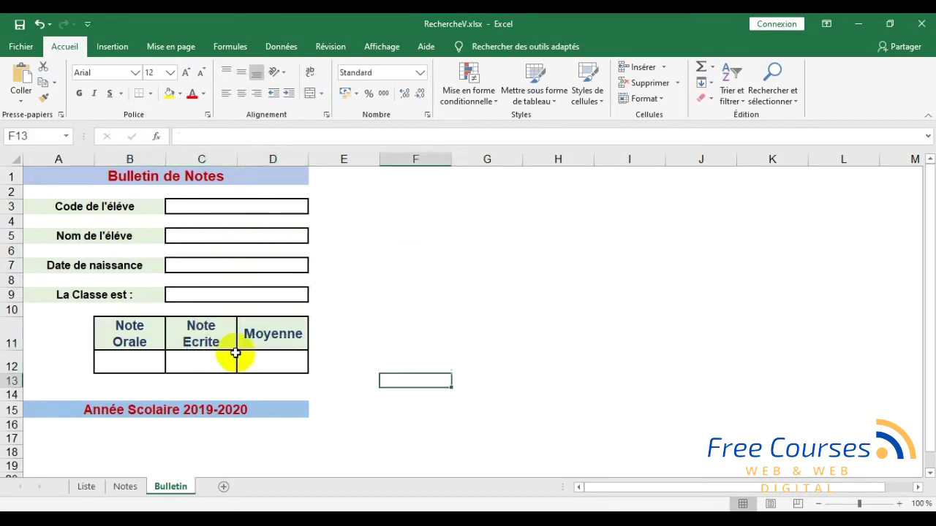
pyautogui.click(142, 363)
pyautogui.click(204, 362)
pyautogui.click(260, 363)
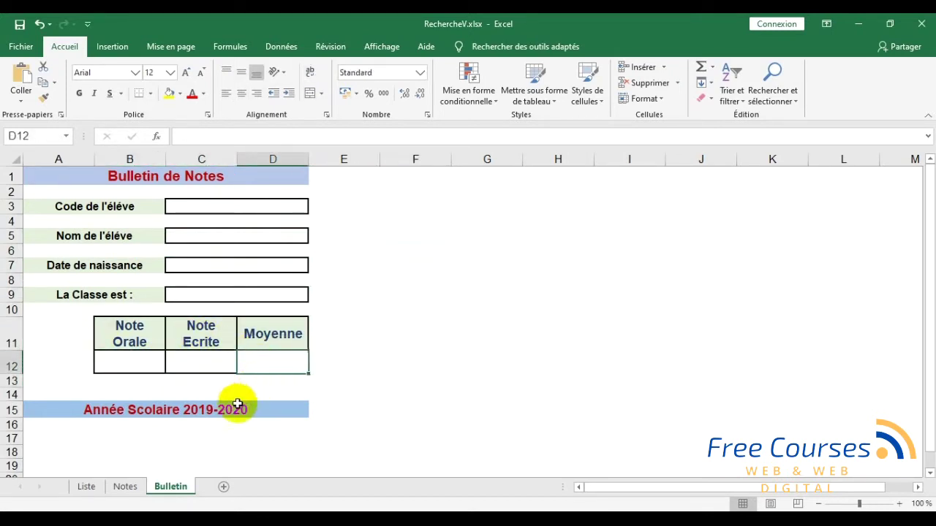
pyautogui.click(245, 408)
pyautogui.click(324, 439)
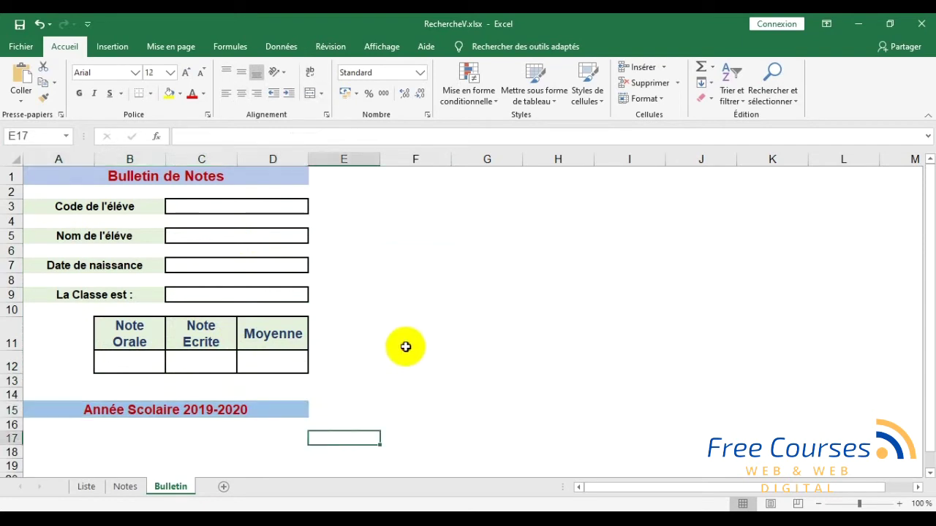
pyautogui.click(409, 346)
pyautogui.click(514, 207)
pyautogui.click(513, 332)
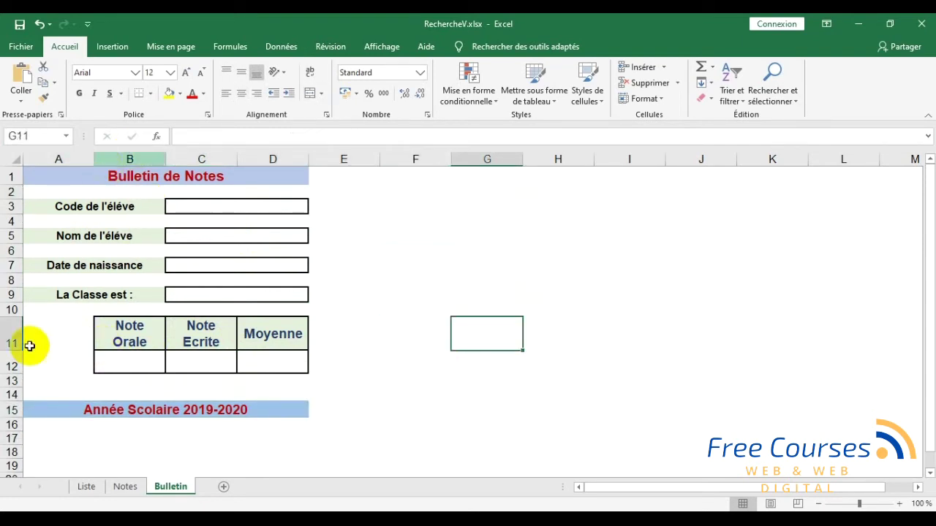
# - Check the Liste and Notes source tables again and return to the student code cell C3 on the Bulletin sheet
pyautogui.click(86, 487)
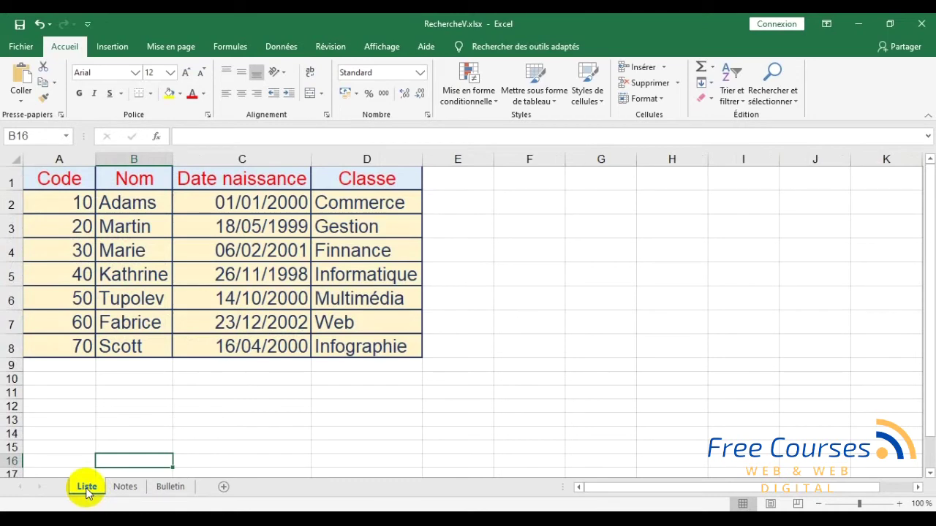
pyautogui.click(126, 487)
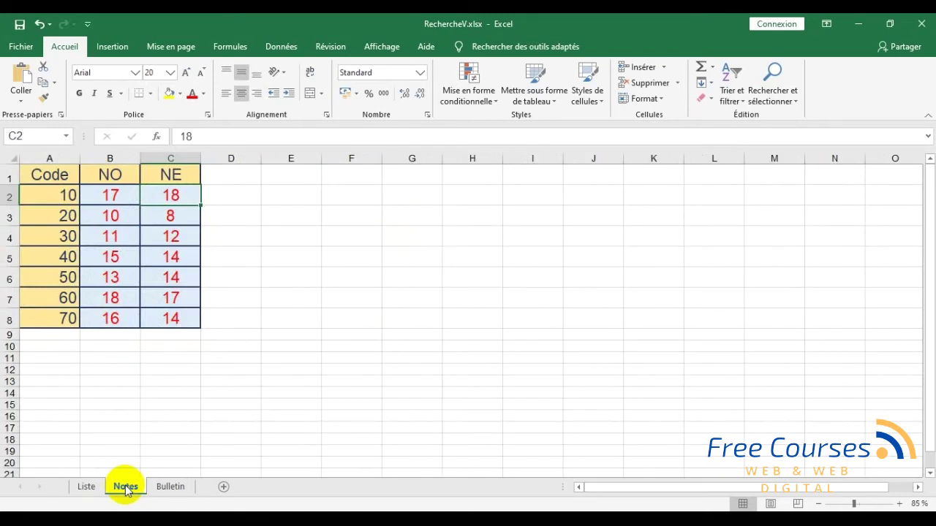
pyautogui.click(173, 487)
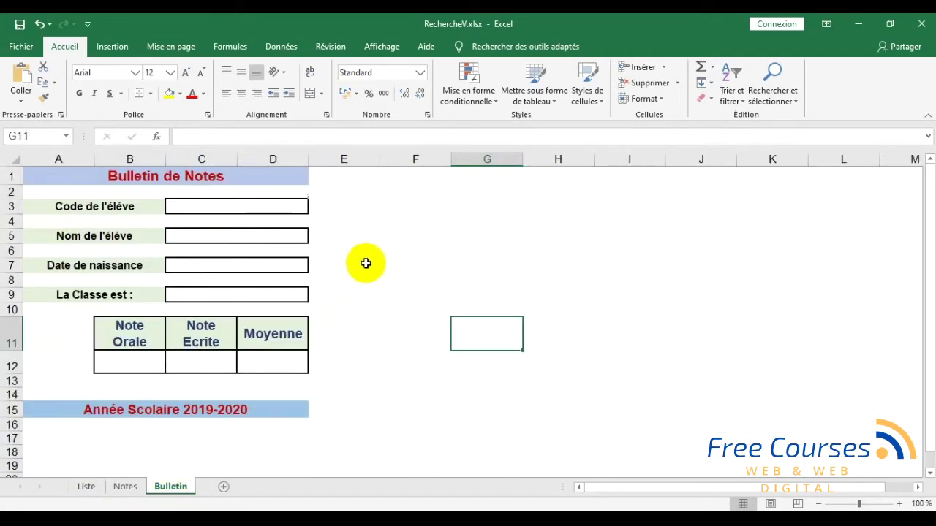
pyautogui.click(220, 206)
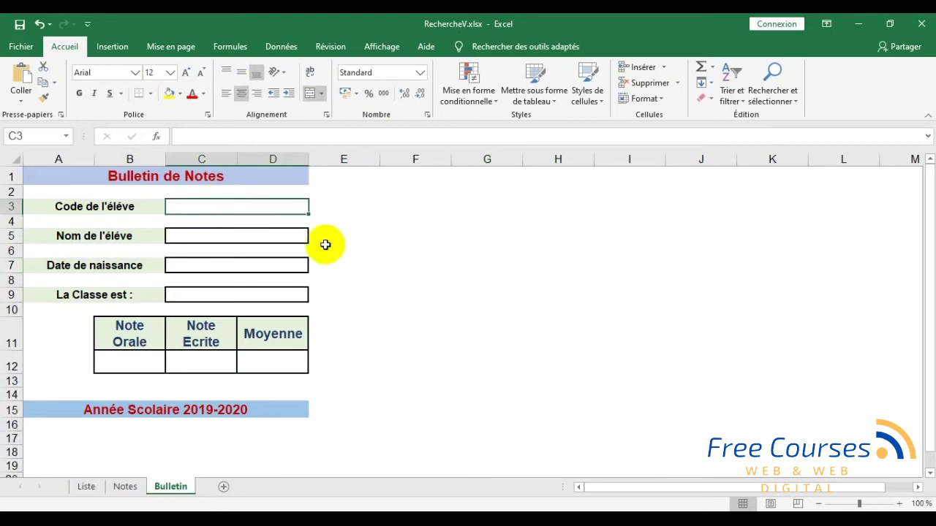
pyautogui.click(429, 292)
pyautogui.click(244, 207)
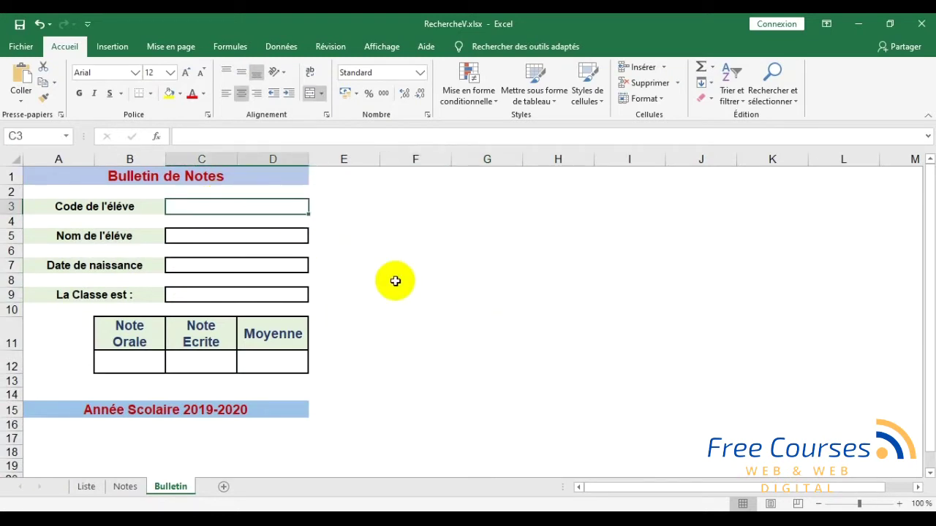
pyautogui.click(396, 280)
pyautogui.click(216, 212)
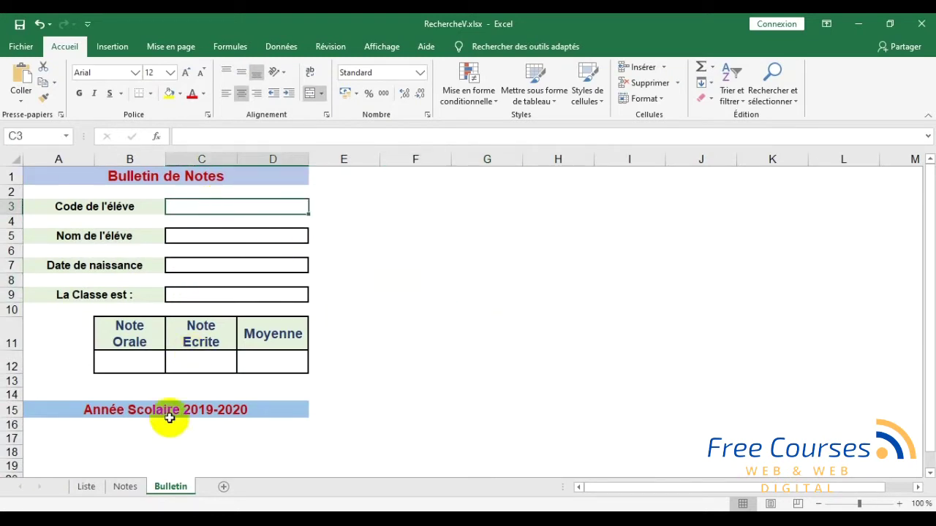
# - Check the codes on the Liste and Notes sheets and enter 10 as the student code in Bulletin cell C3
pyautogui.click(86, 487)
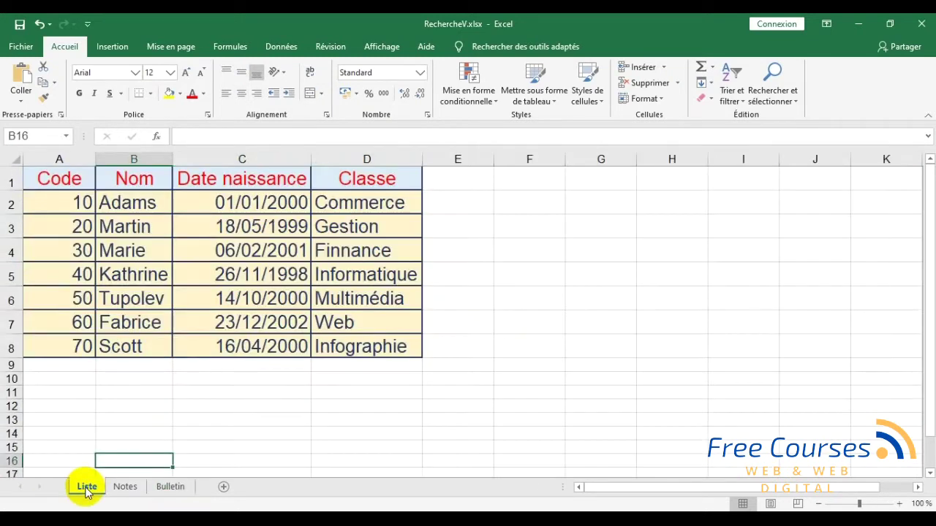
pyautogui.click(70, 201)
pyautogui.click(126, 487)
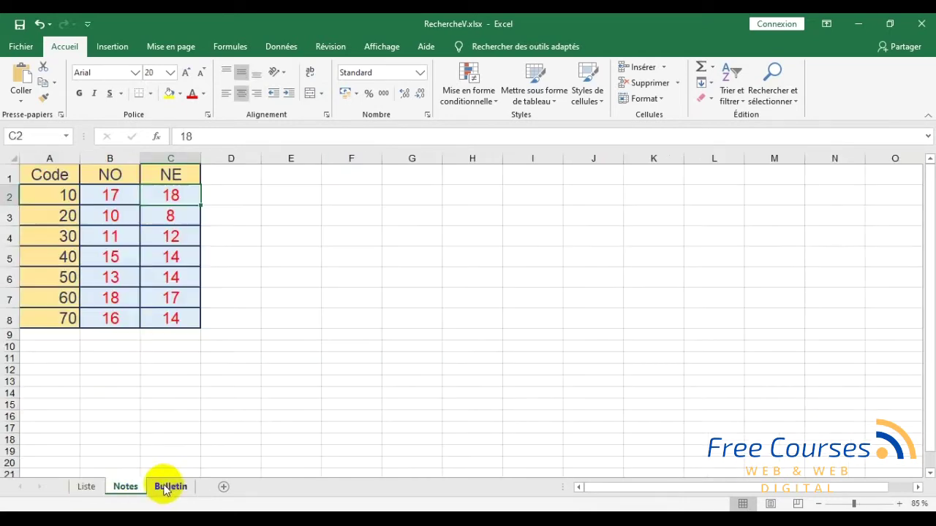
pyautogui.click(168, 486)
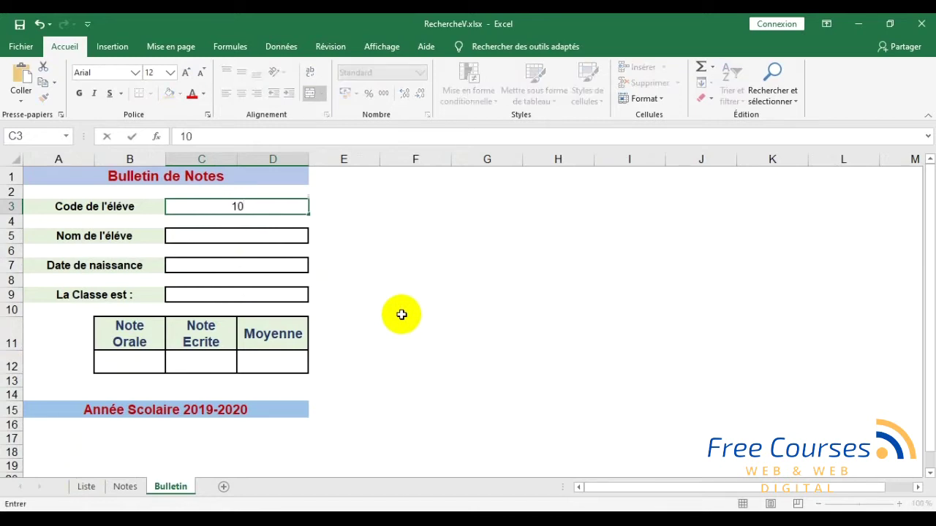
pyautogui.click(256, 234)
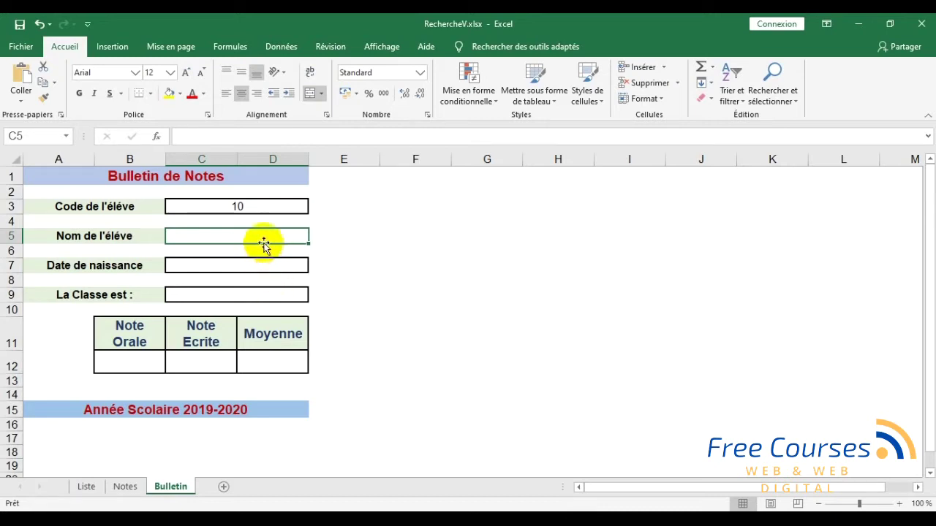
# - Check the Liste table and start a RECHERCHEV formula in Bulletin cell C5 with C3 as the lookup value
pyautogui.click(87, 487)
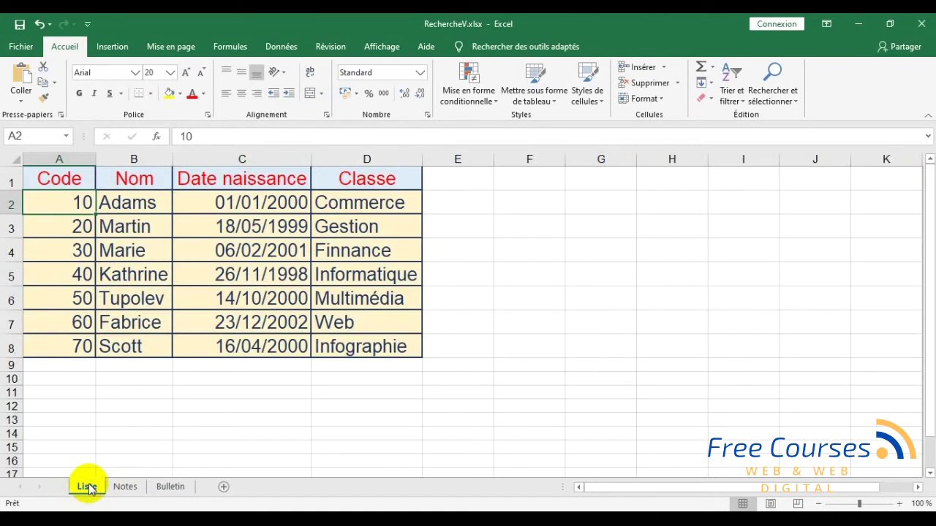
pyautogui.click(169, 486)
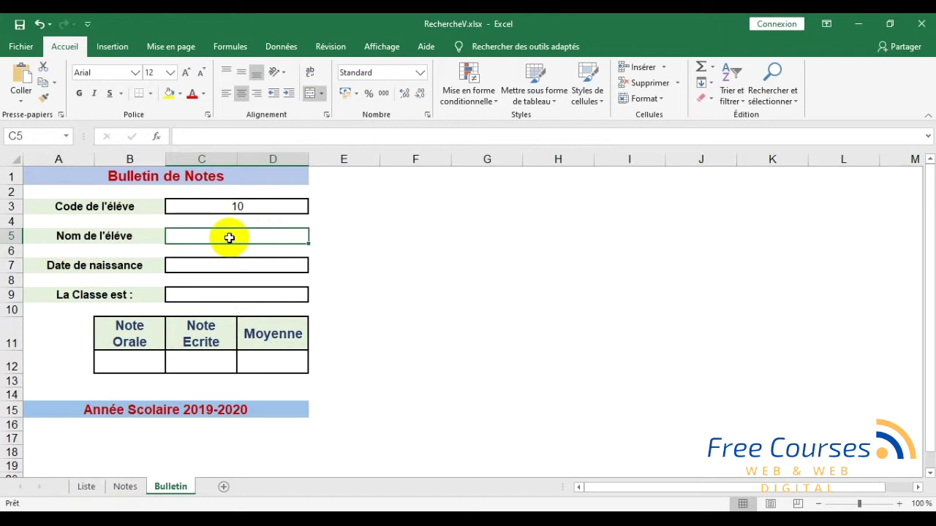
pyautogui.write('=')
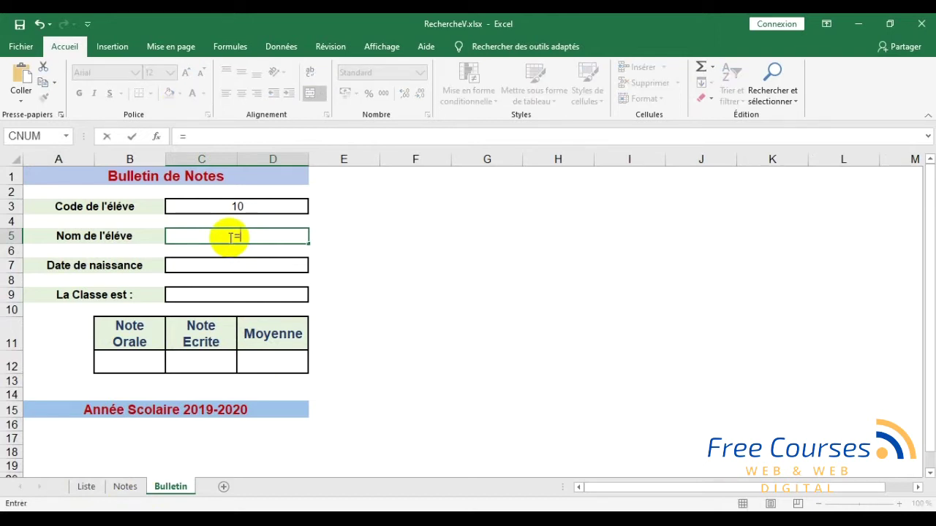
pyautogui.write('reche')
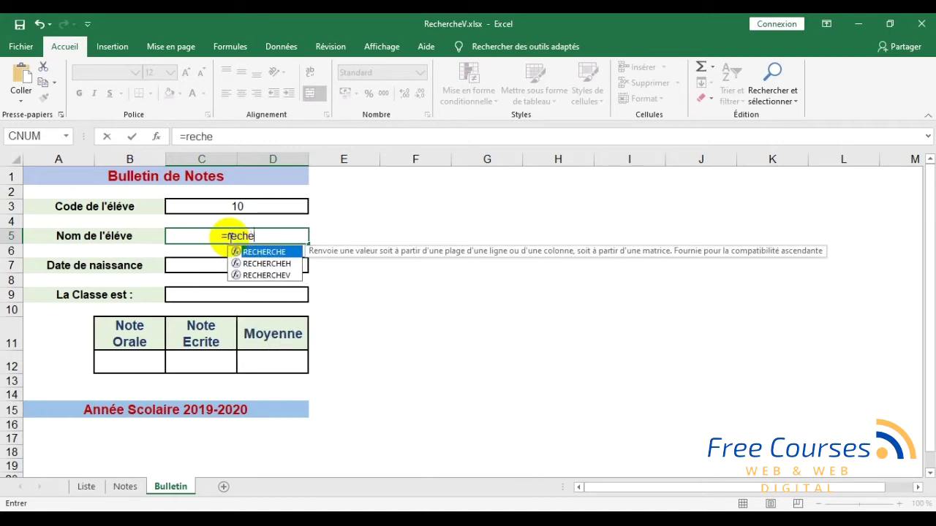
pyautogui.click(274, 278)
pyautogui.doubleClick(273, 275)
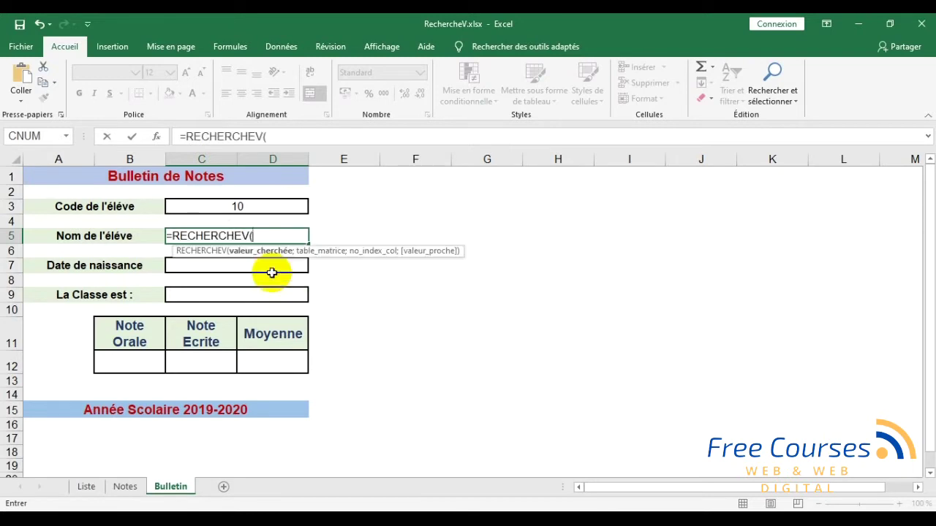
pyautogui.click(240, 205)
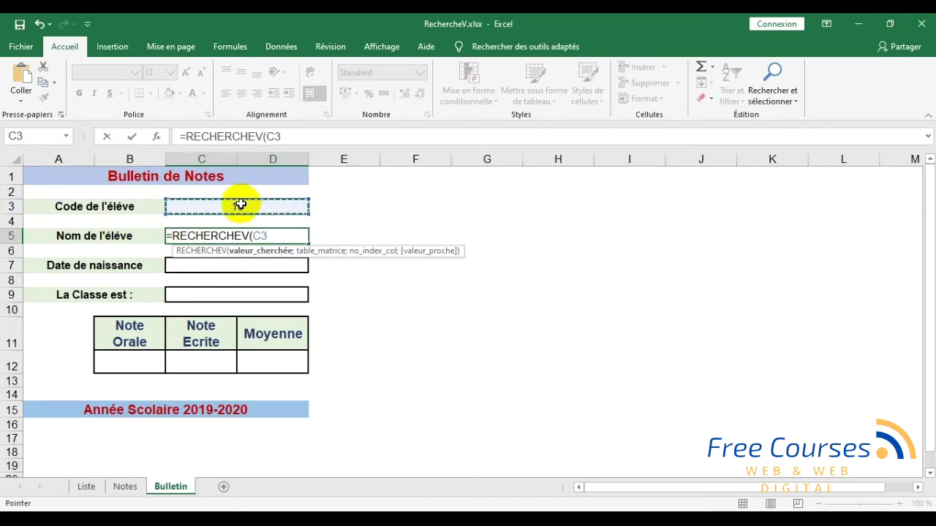
pyautogui.write(';')
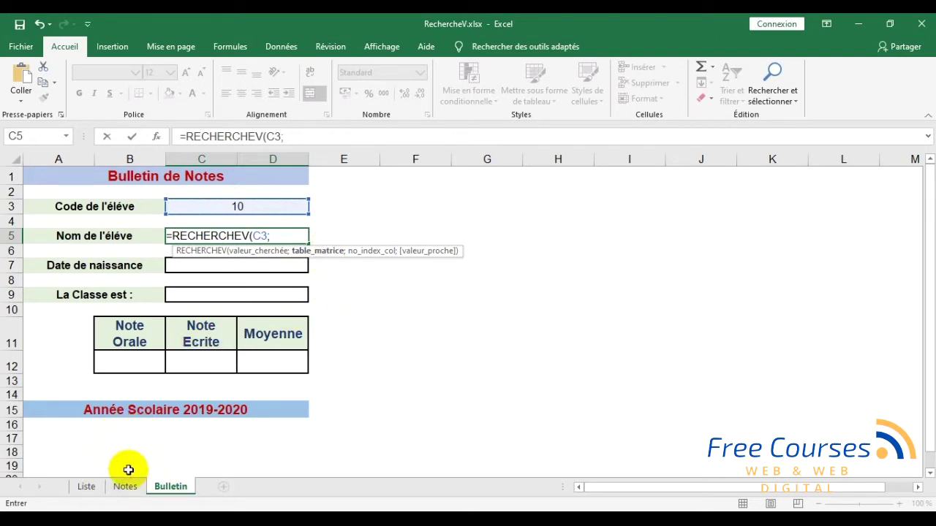
# - Set Liste!A1:D8 as the table range and 2 as the column index of the student name formula
pyautogui.click(87, 487)
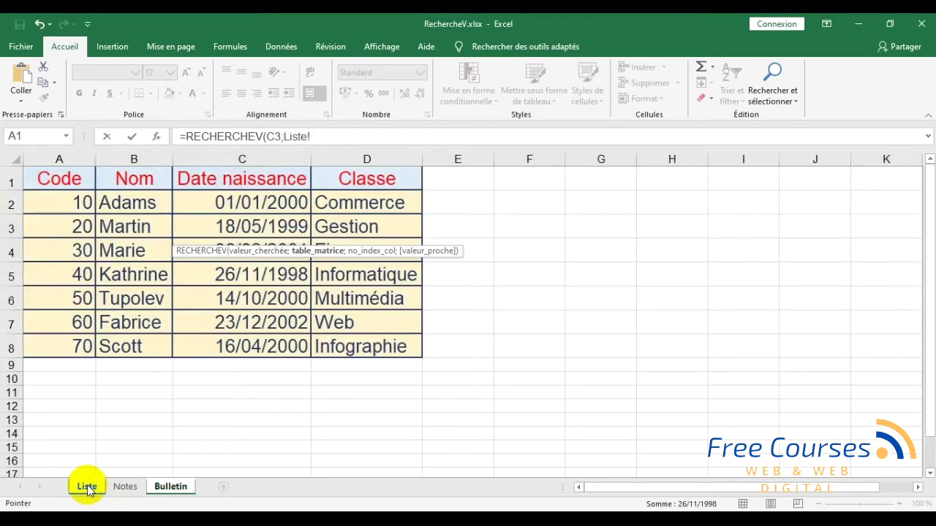
pyautogui.click(87, 190)
pyautogui.moveTo(87, 189); pyautogui.dragTo(378, 340)
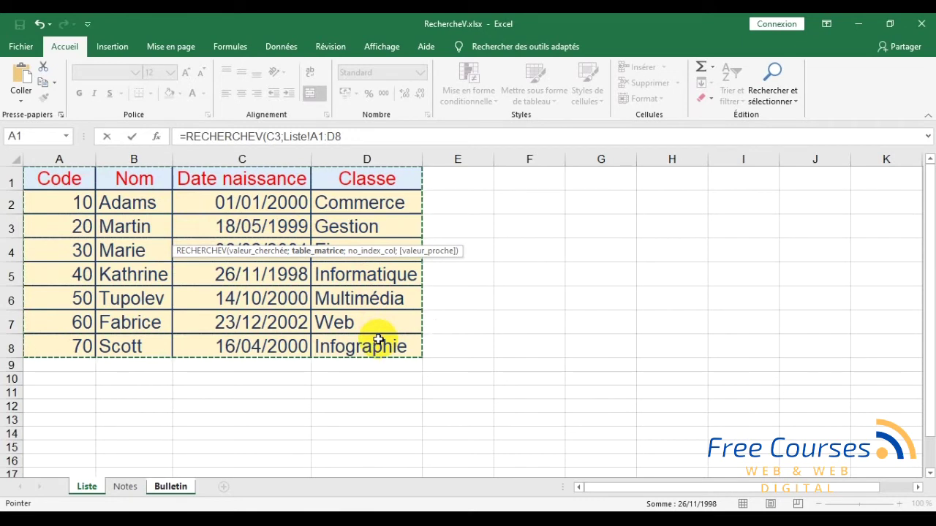
pyautogui.write(';2')
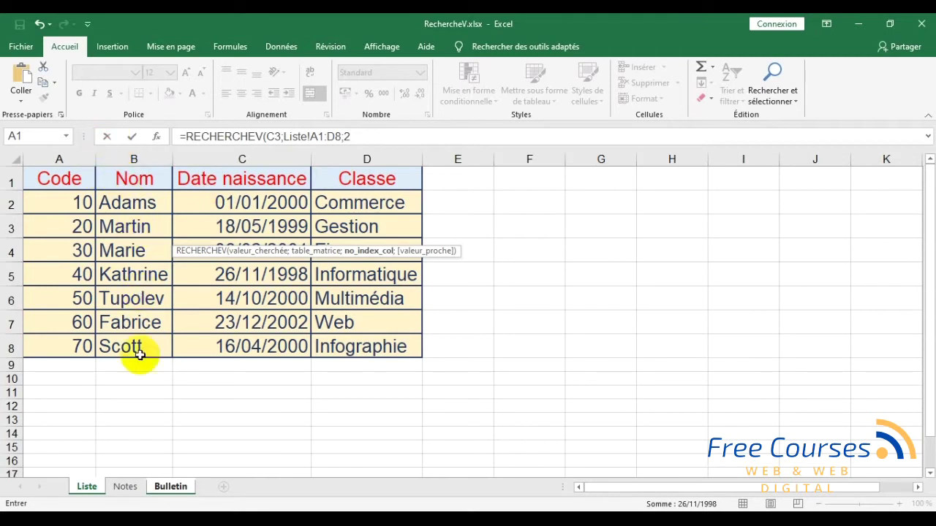
pyautogui.click(67, 168)
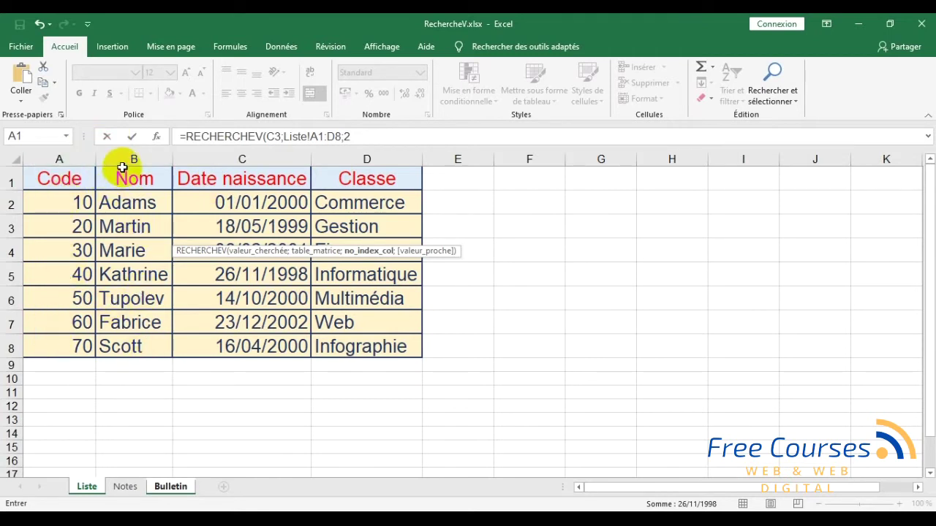
# - Complete the student name formula with FAUX for an exact match and enter it in C5
pyautogui.click(370, 139)
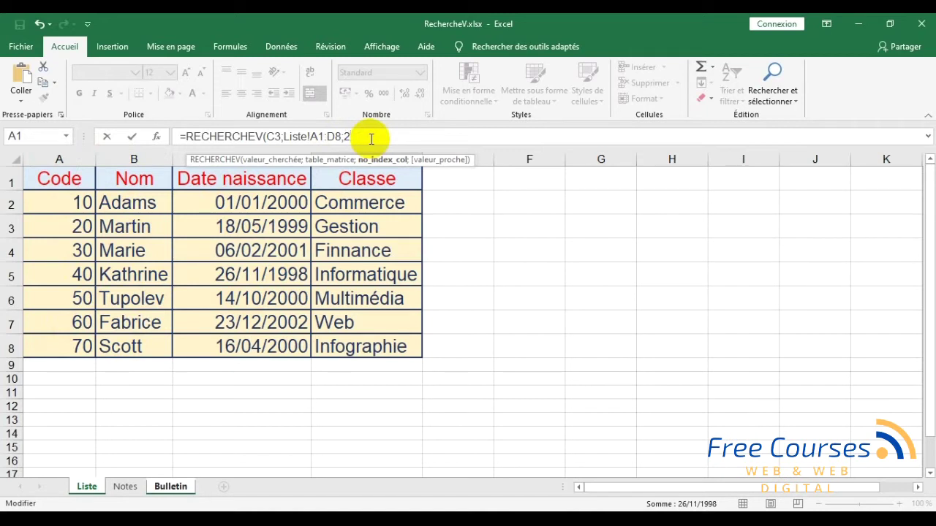
pyautogui.write(';')
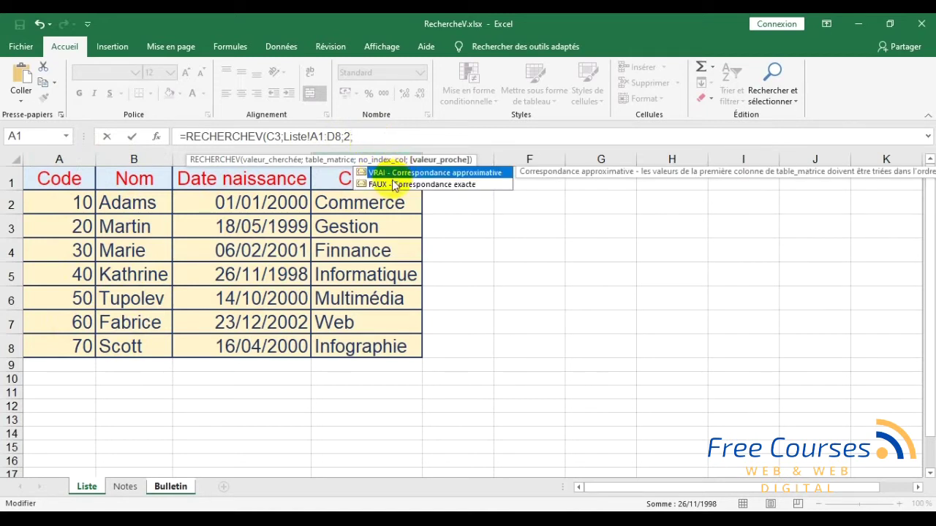
pyautogui.click(442, 186)
pyautogui.doubleClick(441, 185)
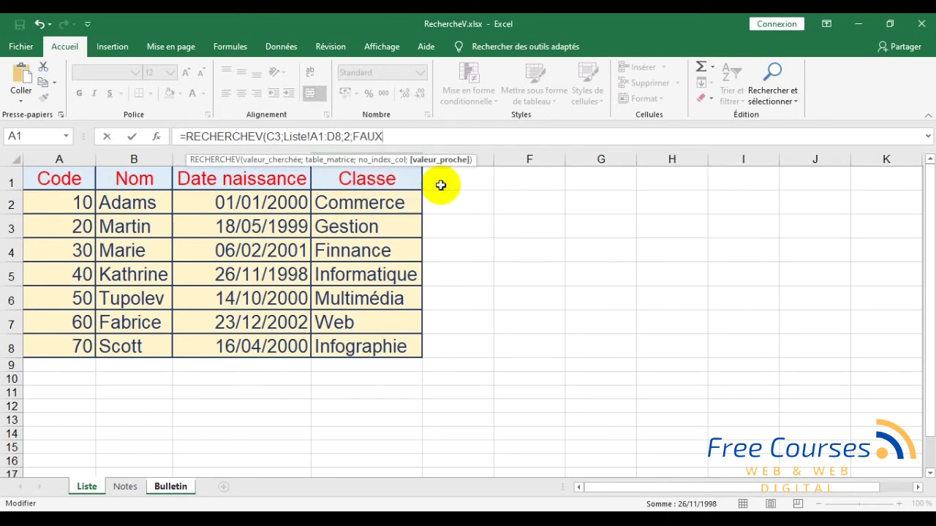
pyautogui.write('=')
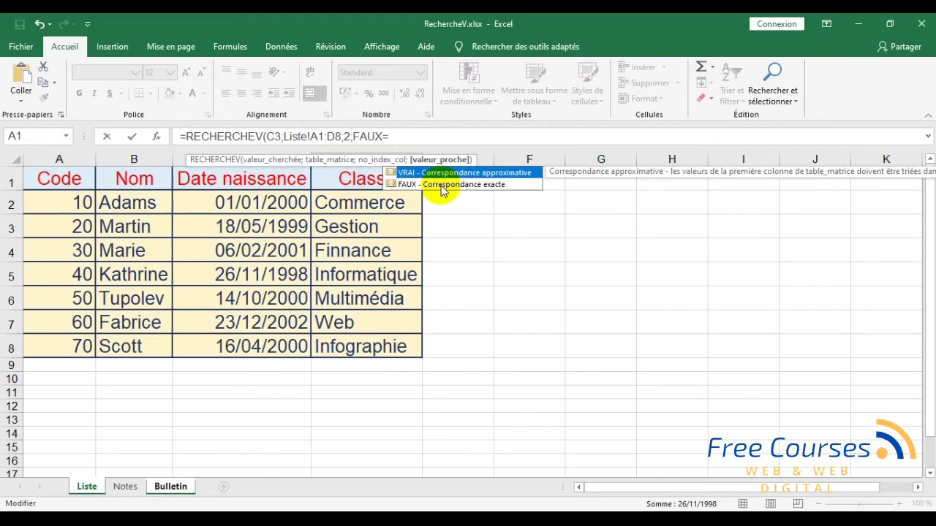
pyautogui.press('BackSpace')
pyautogui.write(')')
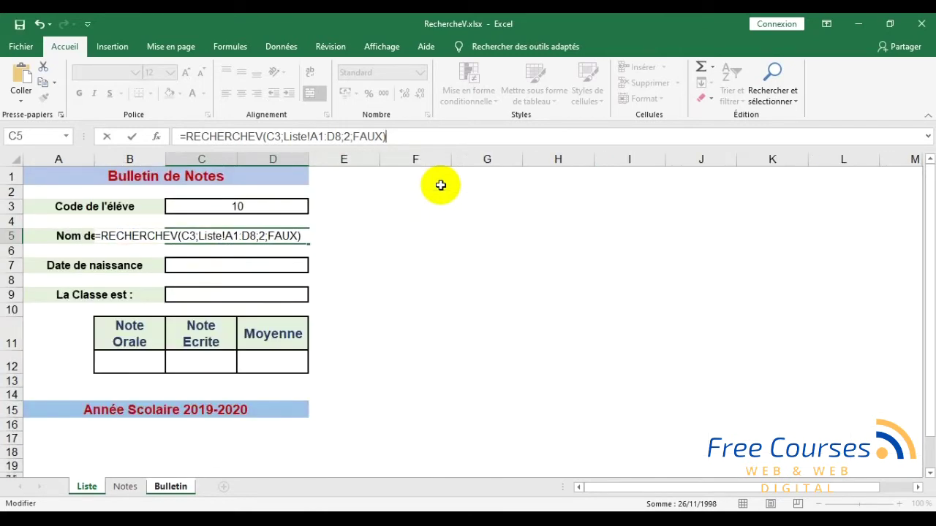
pyautogui.press('Return')
# - Compare the name returned in Bulletin cell C5 with the entry for code 10 on the Liste sheet
pyautogui.click(442, 312)
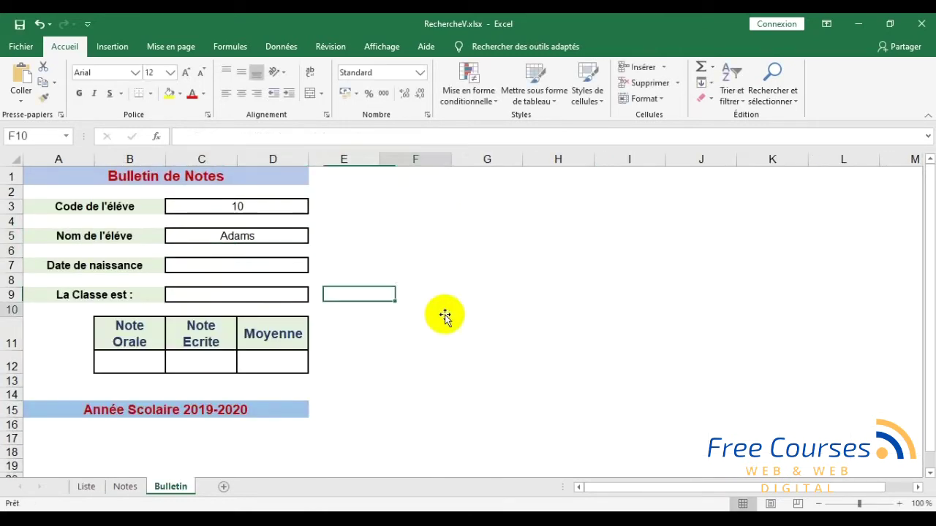
pyautogui.click(223, 242)
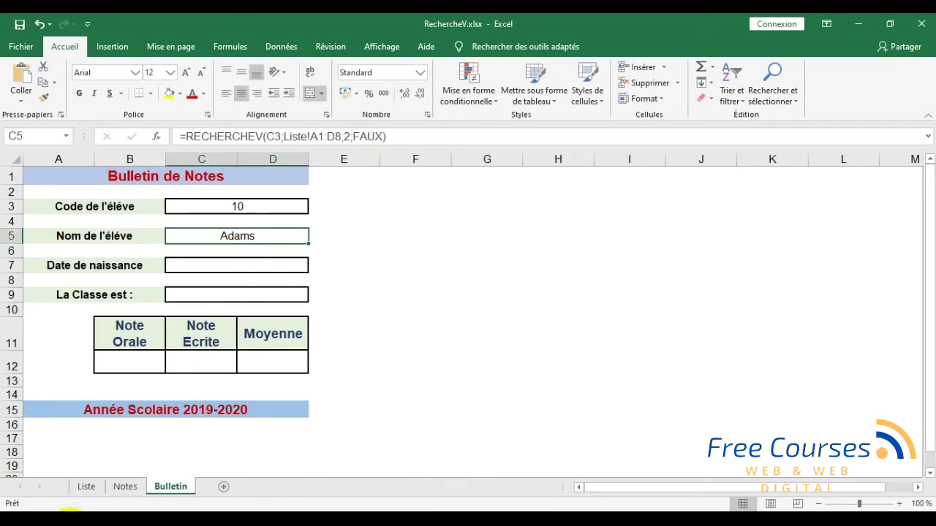
pyautogui.click(86, 486)
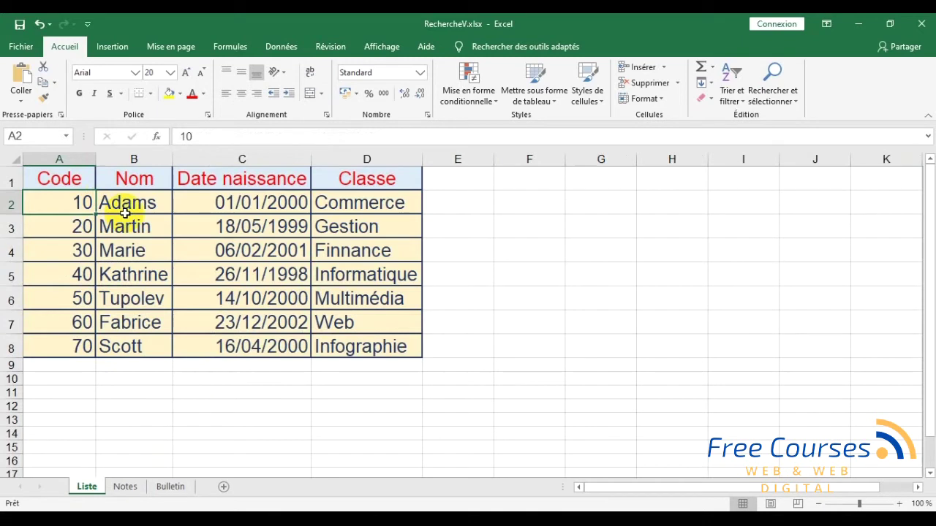
pyautogui.click(165, 486)
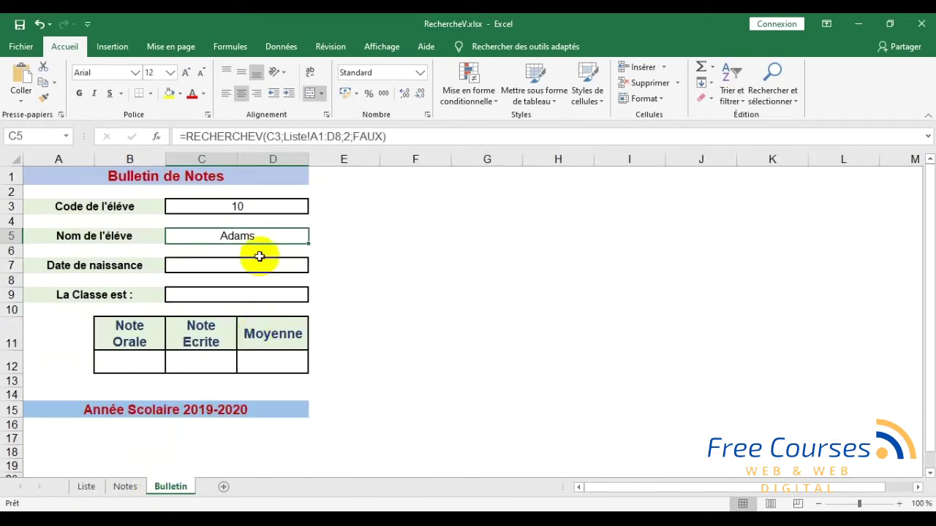
# - Start a RECHERCHEV formula in the birth date cell C7 with C3 as the lookup value
pyautogui.click(255, 264)
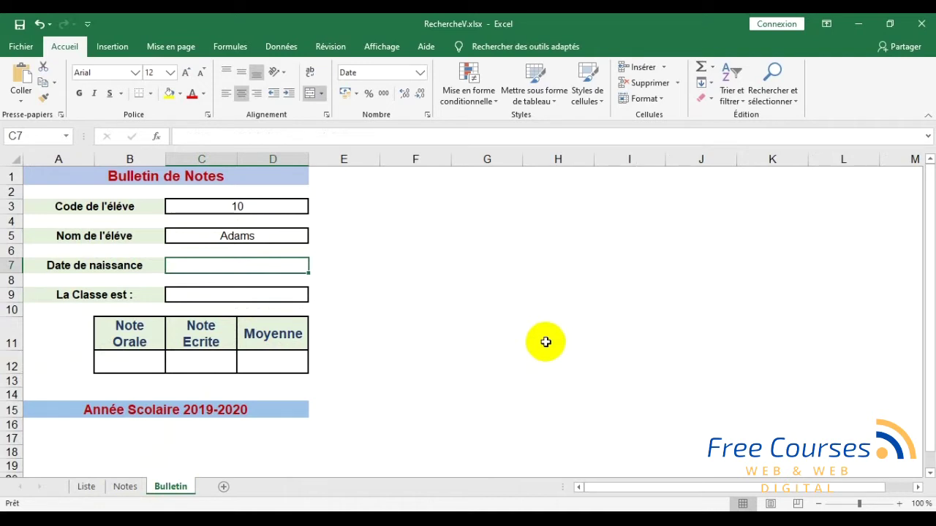
pyautogui.write('=rec')
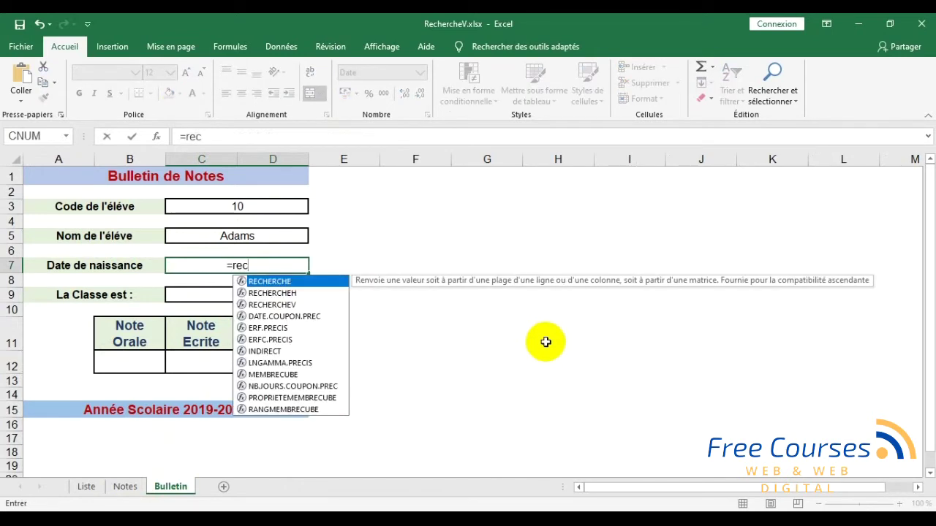
pyautogui.click(272, 305)
pyautogui.doubleClick(272, 305)
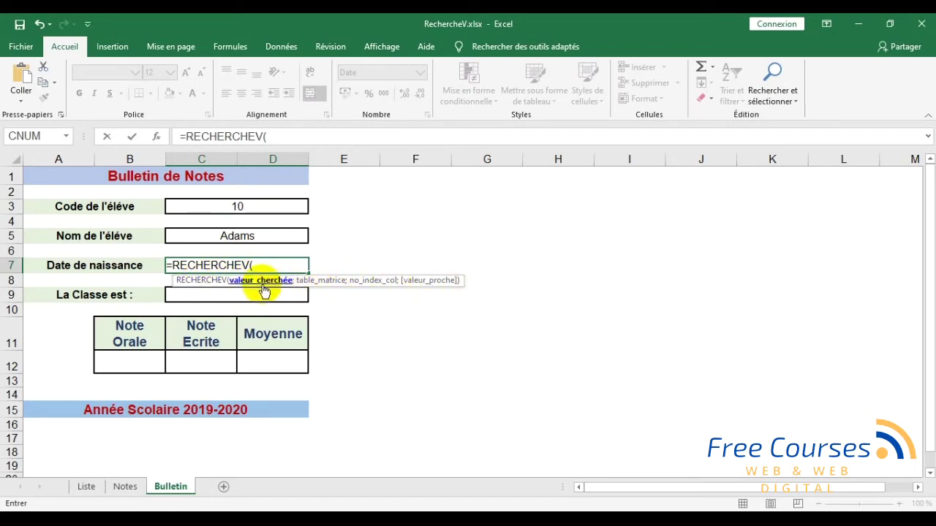
pyautogui.click(239, 206)
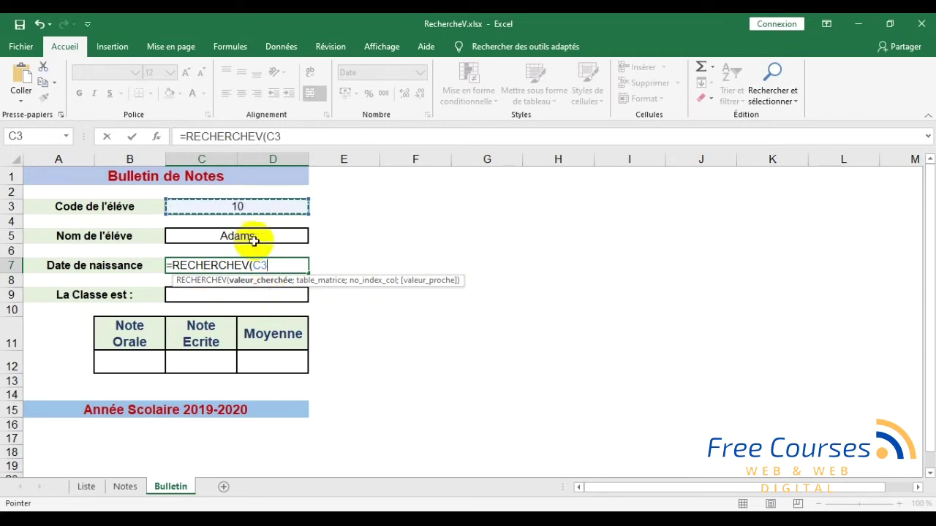
pyautogui.write(';')
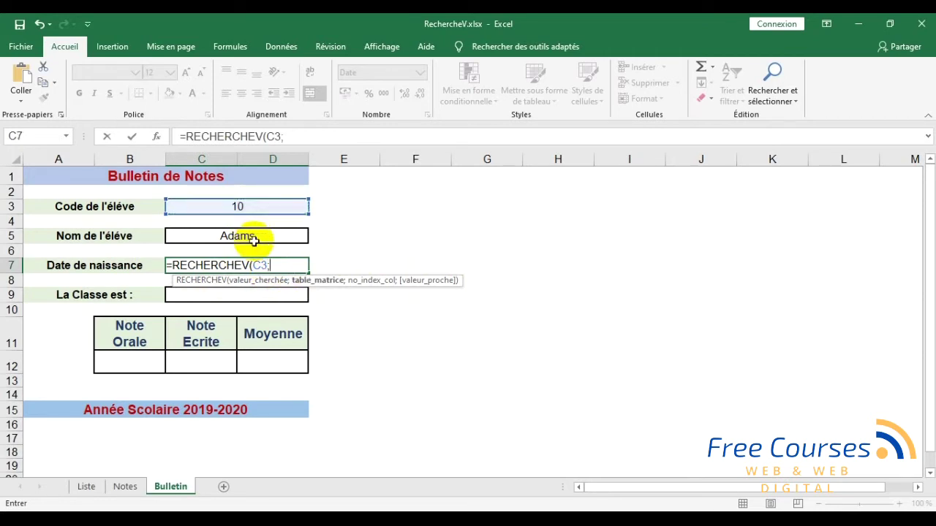
# - Set Liste!A1:D8 as the table range and 3 as the column index of the birth date formula
pyautogui.click(86, 488)
pyautogui.moveTo(66, 178); pyautogui.dragTo(385, 336)
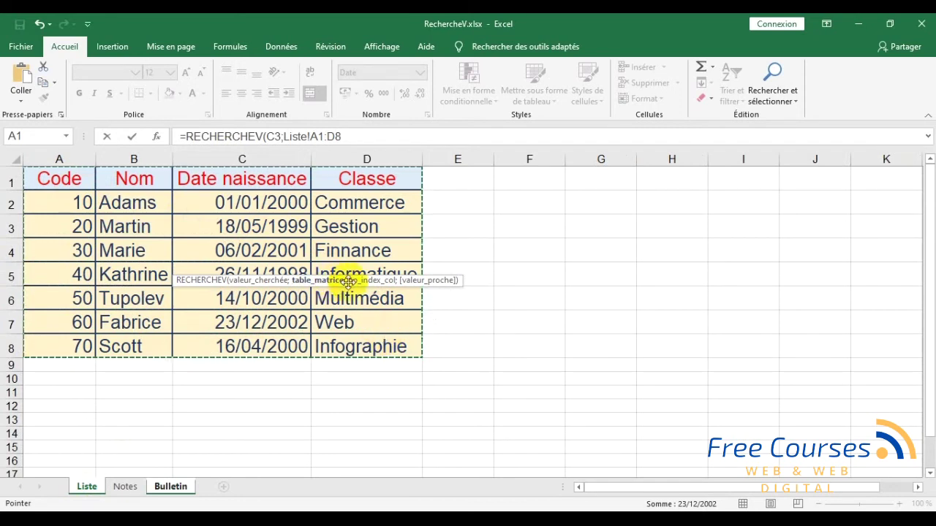
pyautogui.write(';')
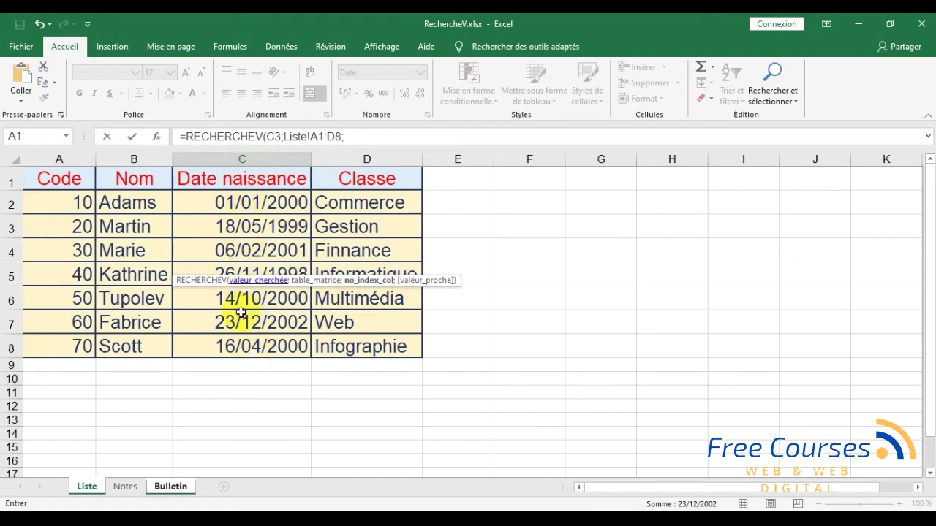
pyautogui.click(359, 138)
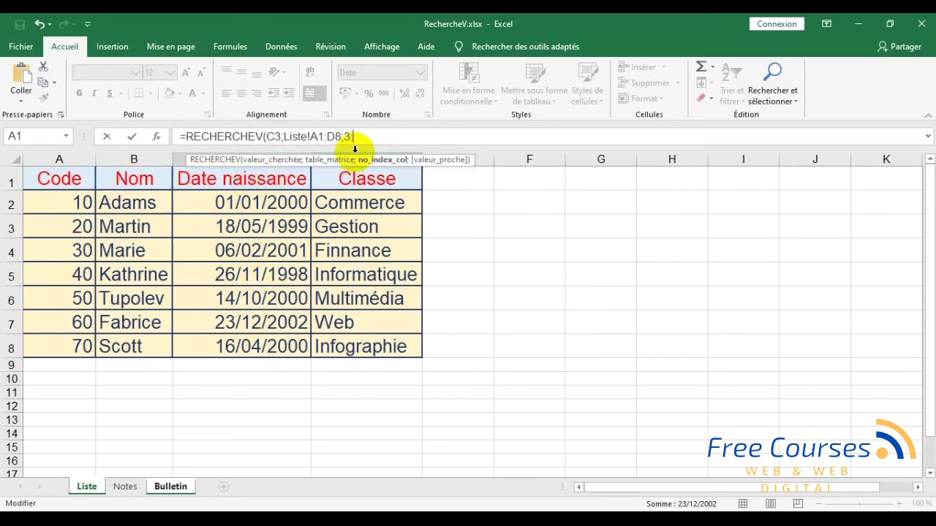
pyautogui.write(';')
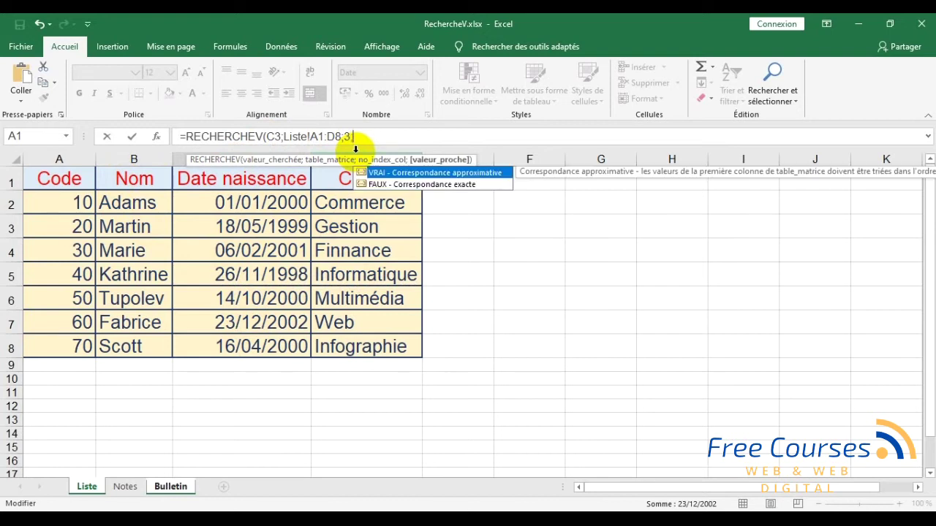
# - Complete the birth date formula in C7 with FAUX for an exact match, enter it, and check the result against the Liste sheet
pyautogui.click(456, 185)
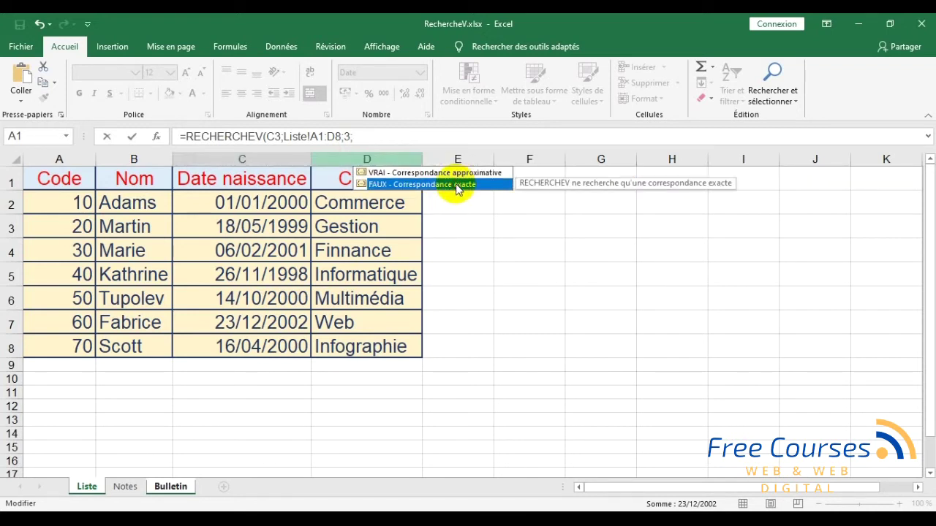
pyautogui.doubleClick(457, 185)
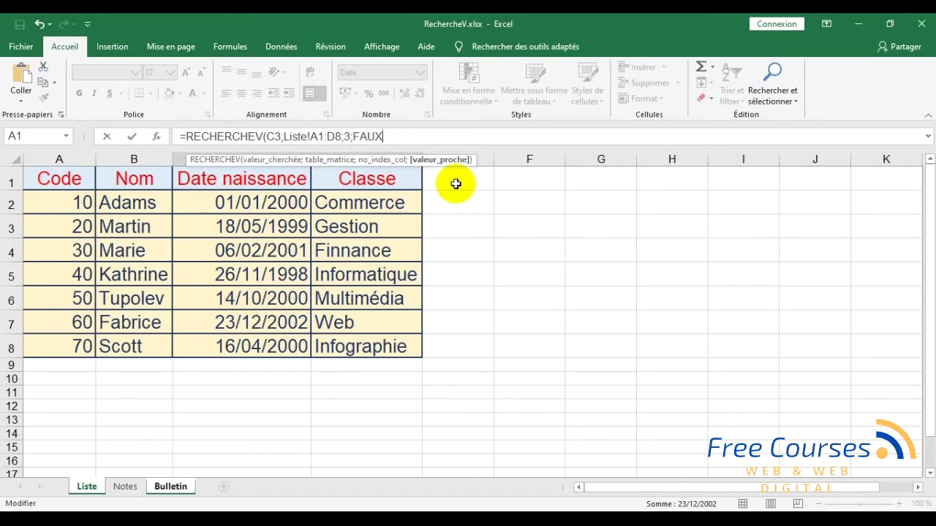
pyautogui.write(')')
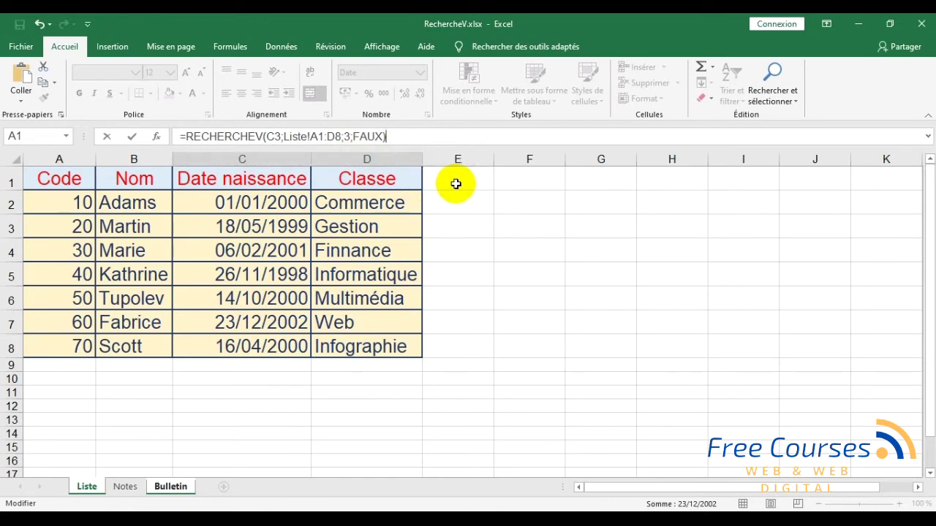
pyautogui.press('Return')
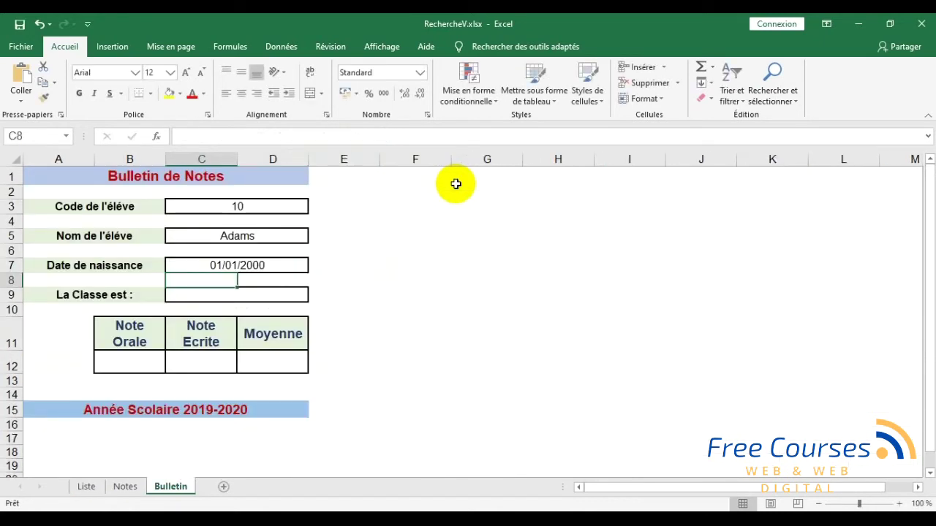
pyautogui.click(85, 487)
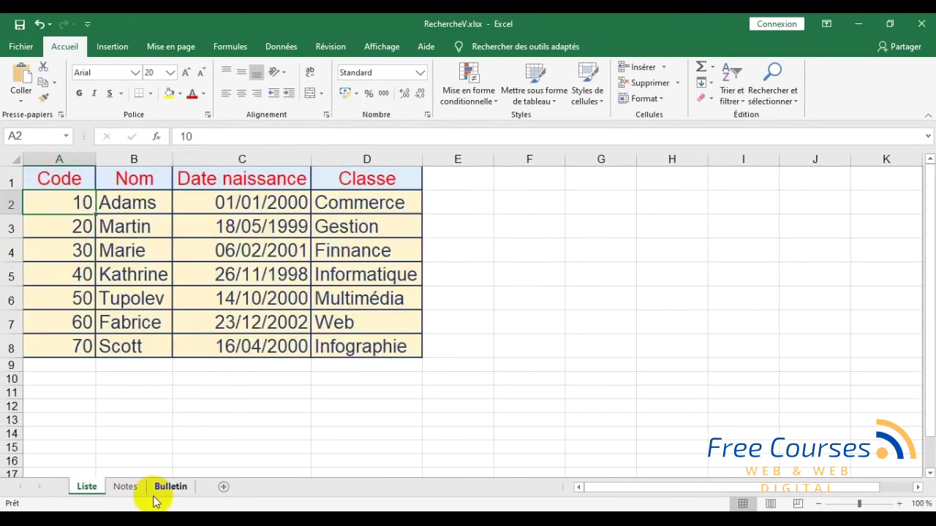
pyautogui.click(178, 490)
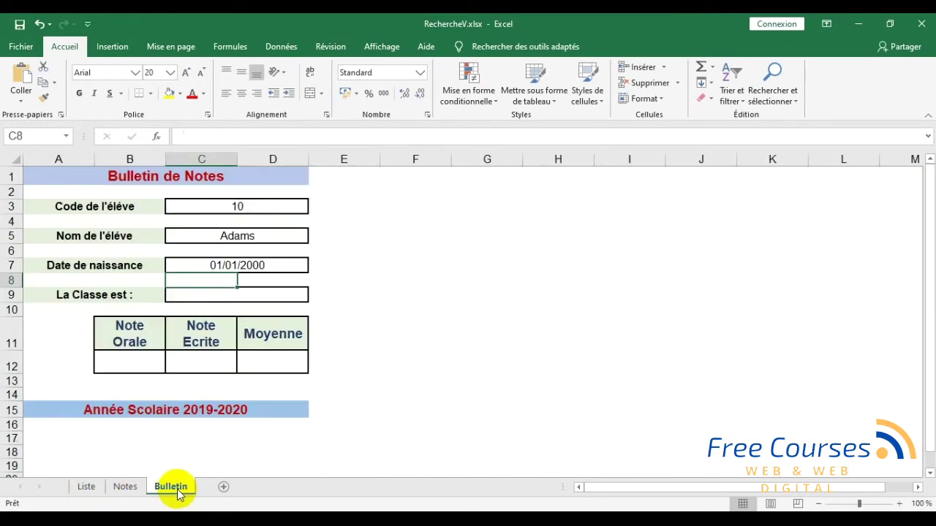
# - Start a RECHERCHEV formula in the class cell C9 of the Bulletin sheet with C3 as the lookup value
pyautogui.click(234, 298)
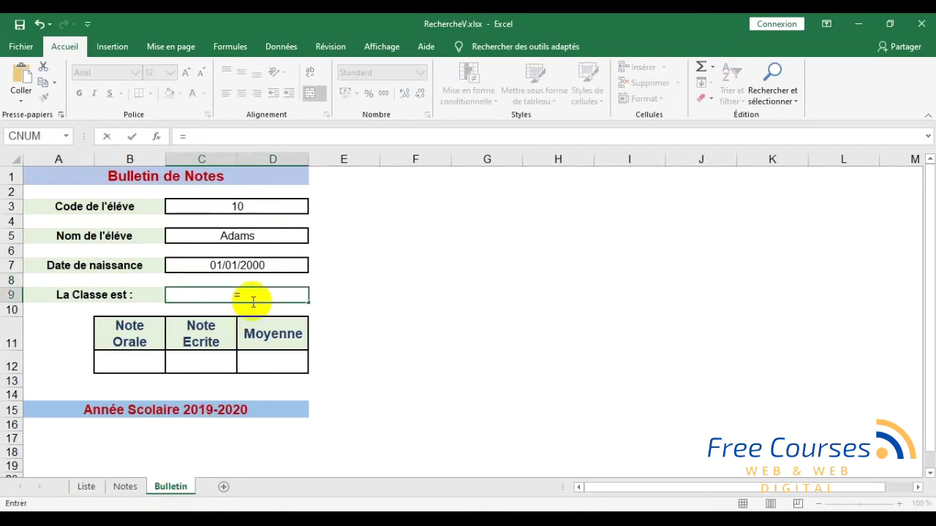
pyautogui.write('=rec')
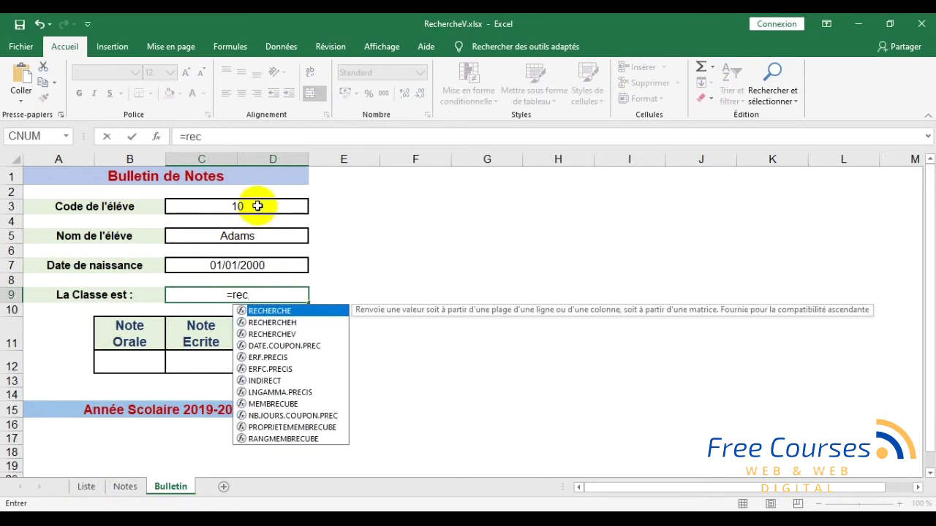
pyautogui.doubleClick(271, 334)
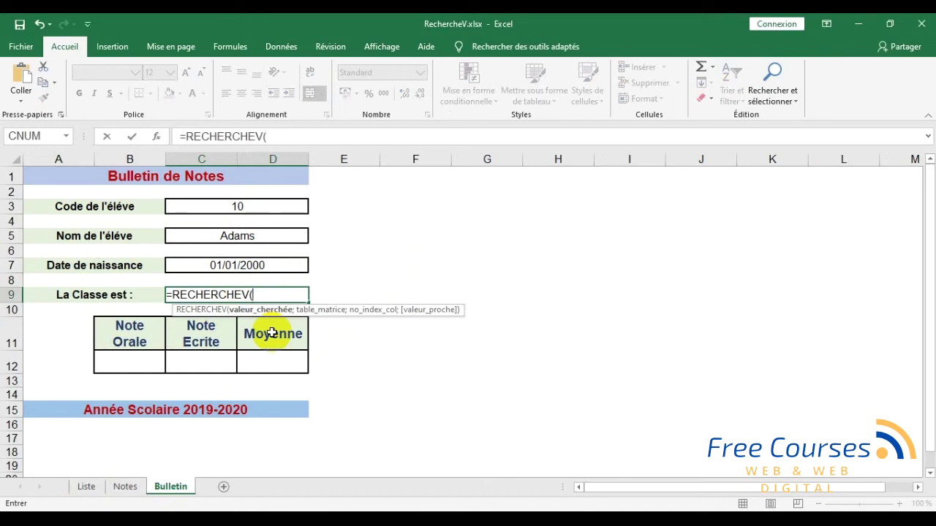
pyautogui.click(239, 207)
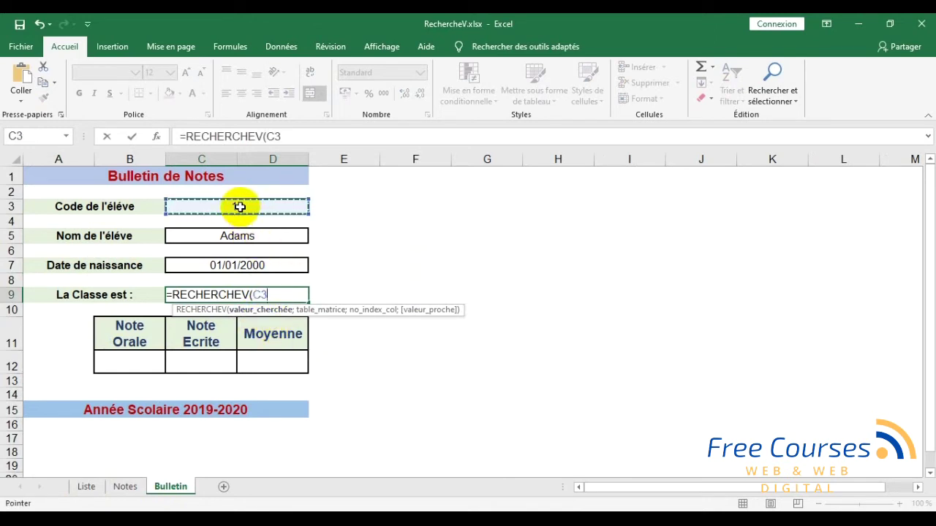
pyautogui.write(';')
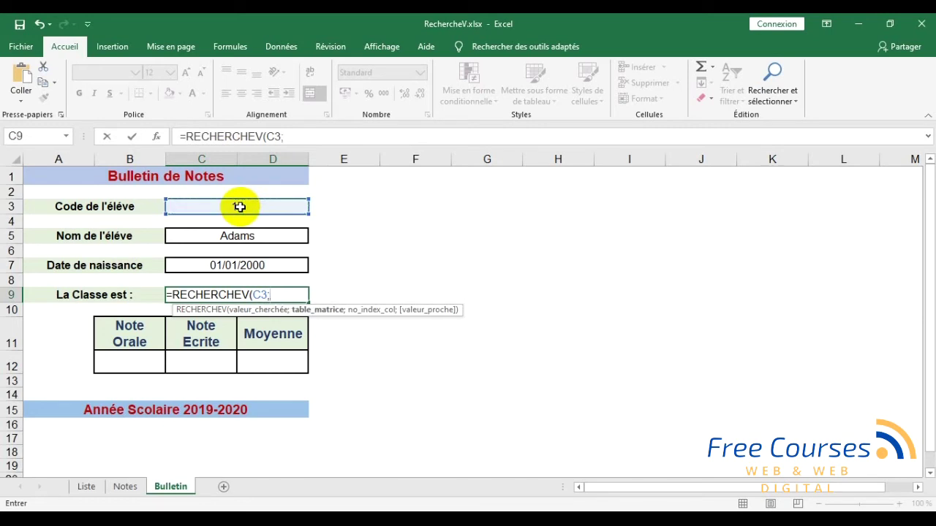
# - Set Liste!A1:D8 as the table range and 4 as the column index of the class formula
pyautogui.click(89, 491)
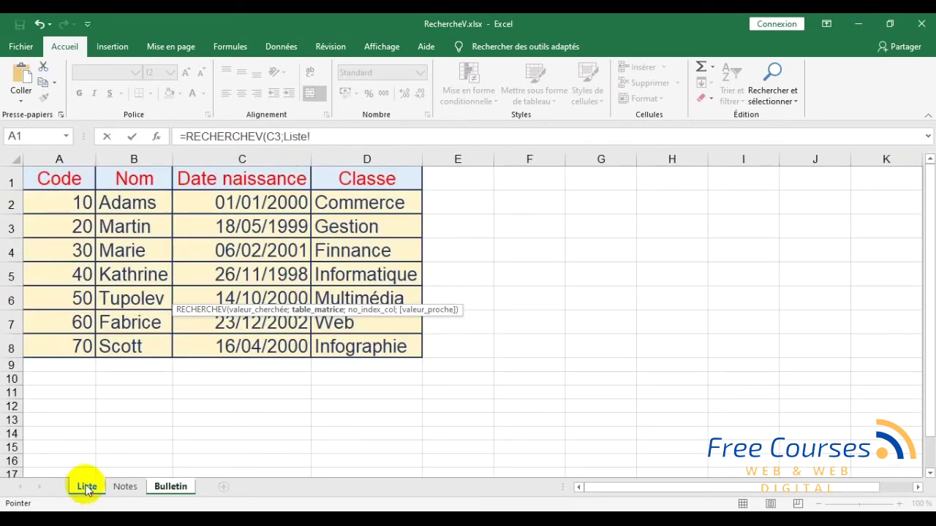
pyautogui.moveTo(58, 178); pyautogui.dragTo(356, 345)
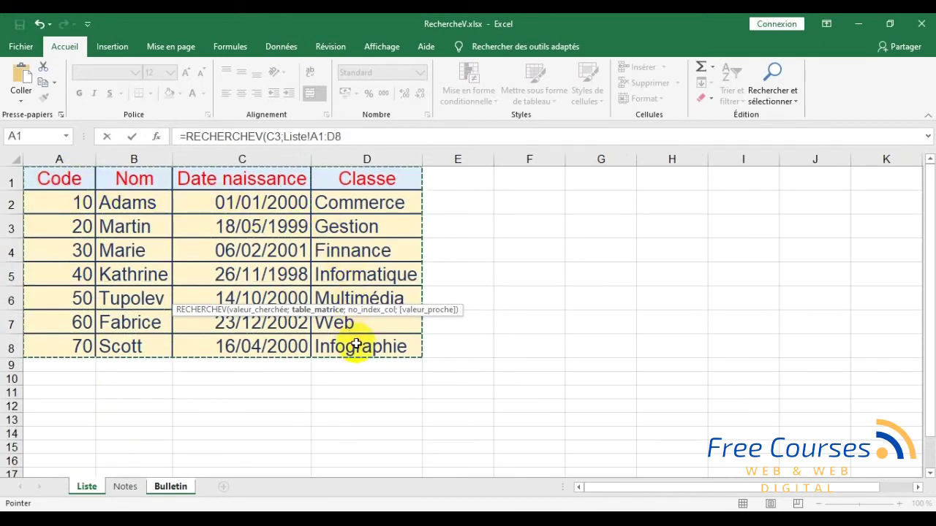
pyautogui.write(';')
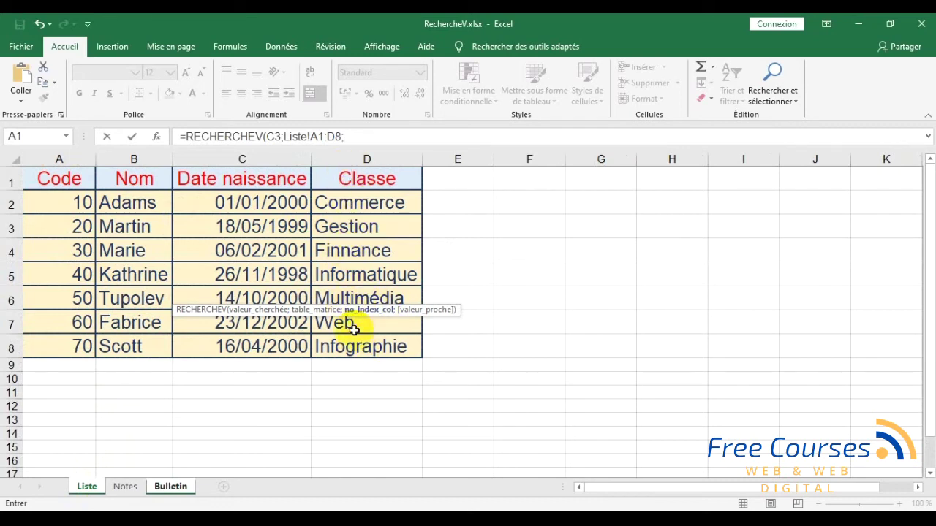
pyautogui.write('4;')
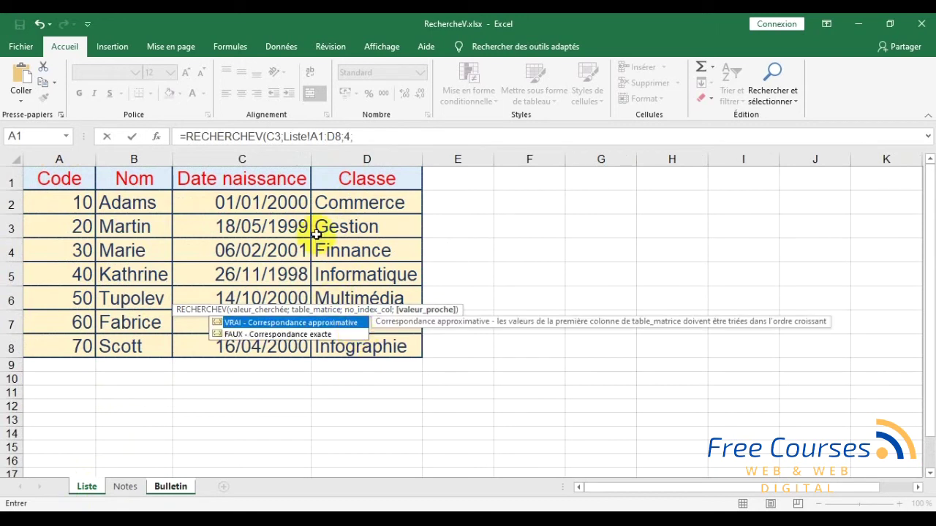
# - Complete the class formula with FAUX for an exact match and enter it in C9
pyautogui.click(307, 335)
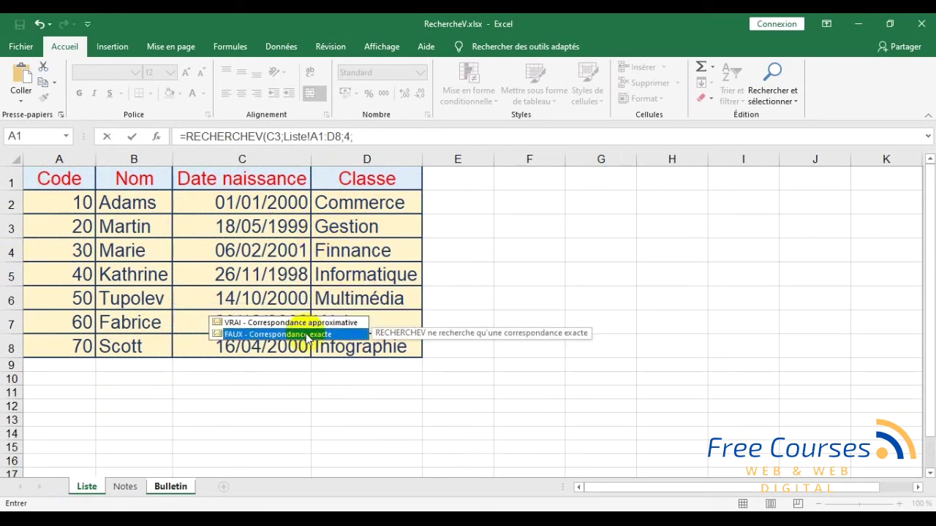
pyautogui.doubleClick(307, 335)
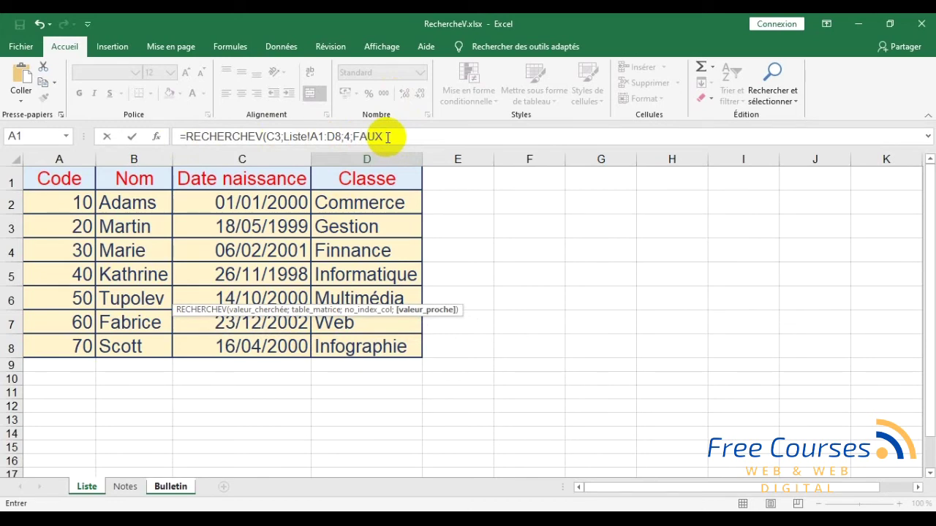
pyautogui.write(')')
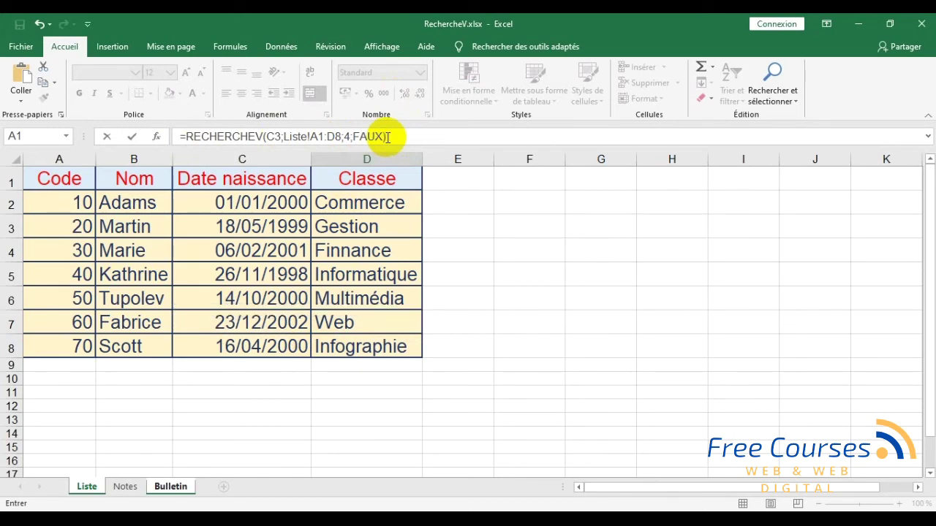
pyautogui.press('Return')
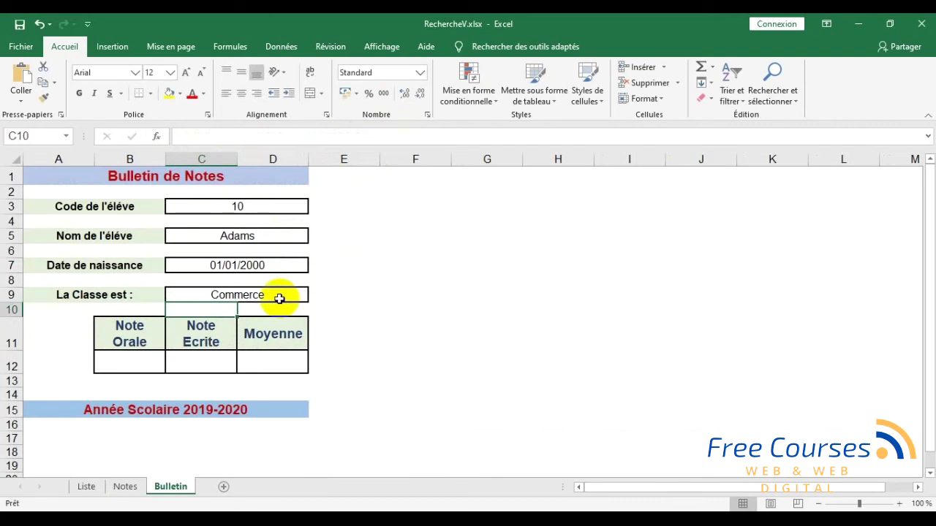
pyautogui.click(355, 411)
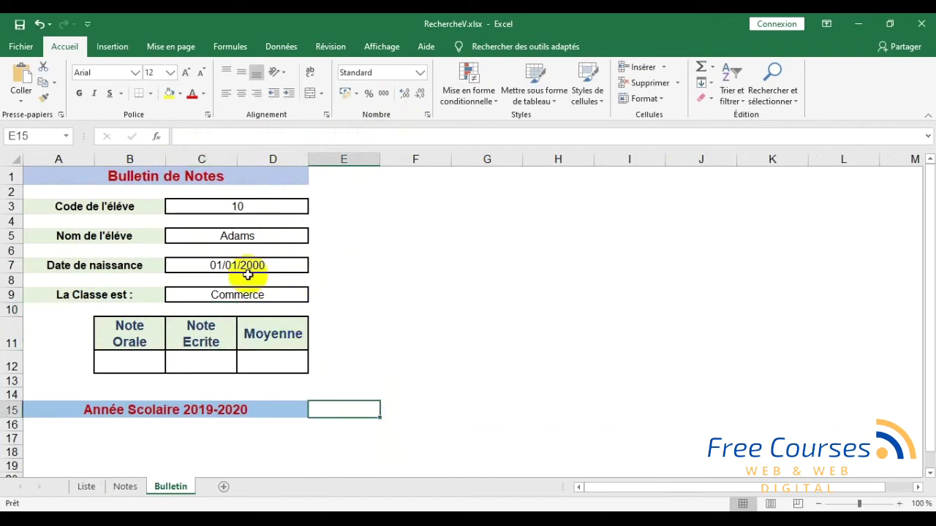
# - Start a RECHERCHEV formula in the Note Orale cell B12 with C3 as the lookup value
pyautogui.click(129, 364)
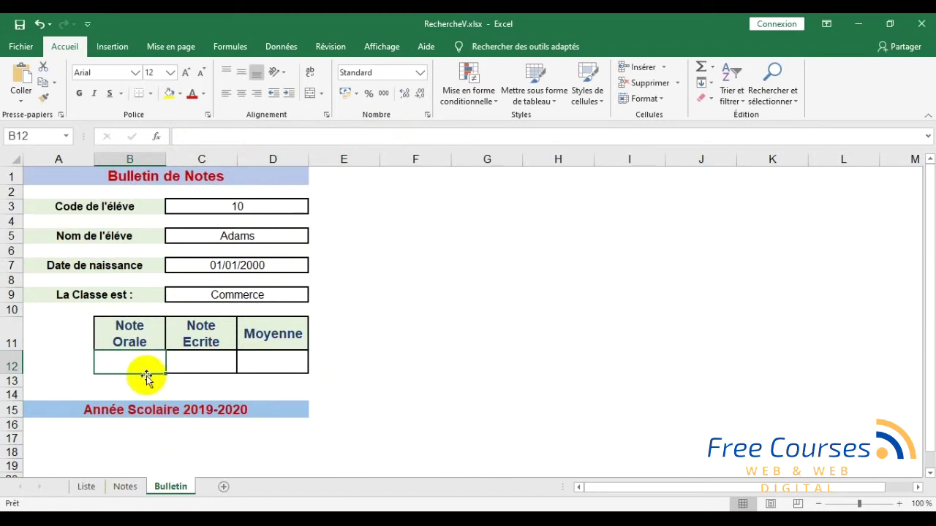
pyautogui.write('=')
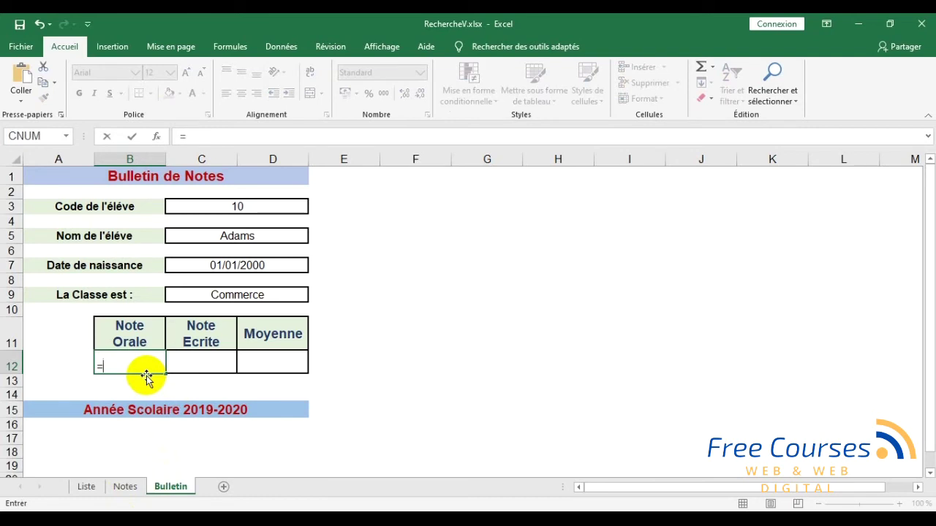
pyautogui.write('rech')
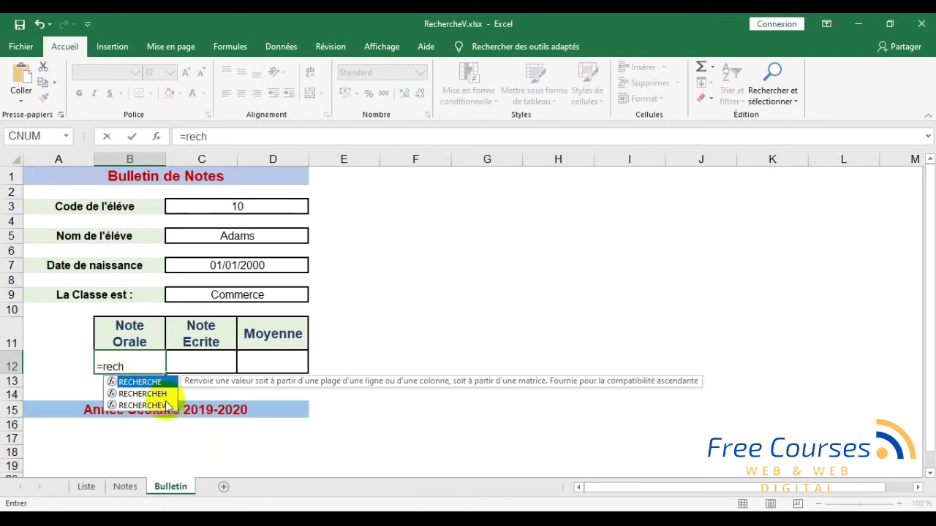
pyautogui.click(146, 406)
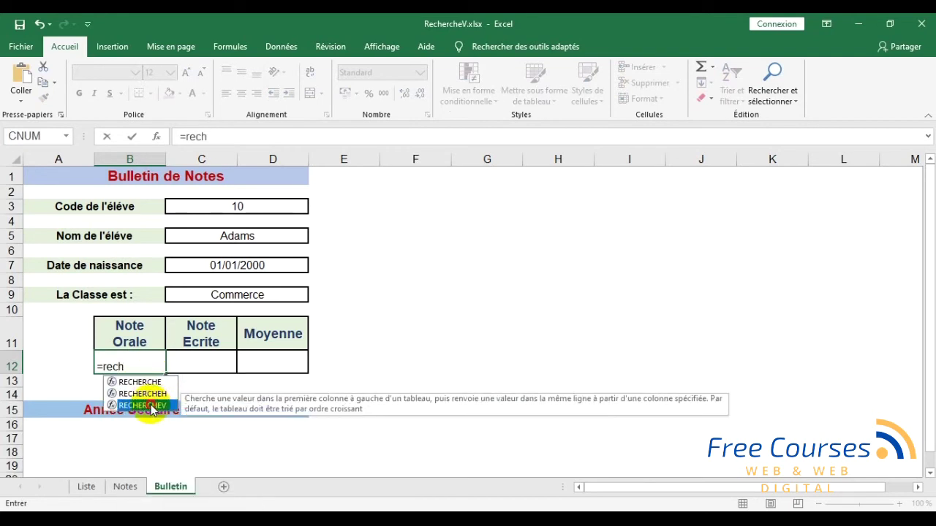
pyautogui.doubleClick(146, 406)
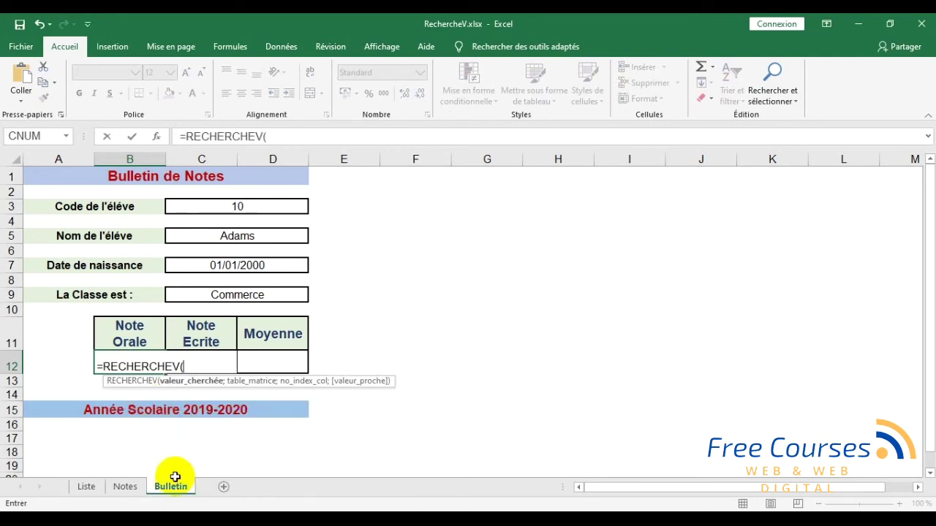
pyautogui.click(227, 207)
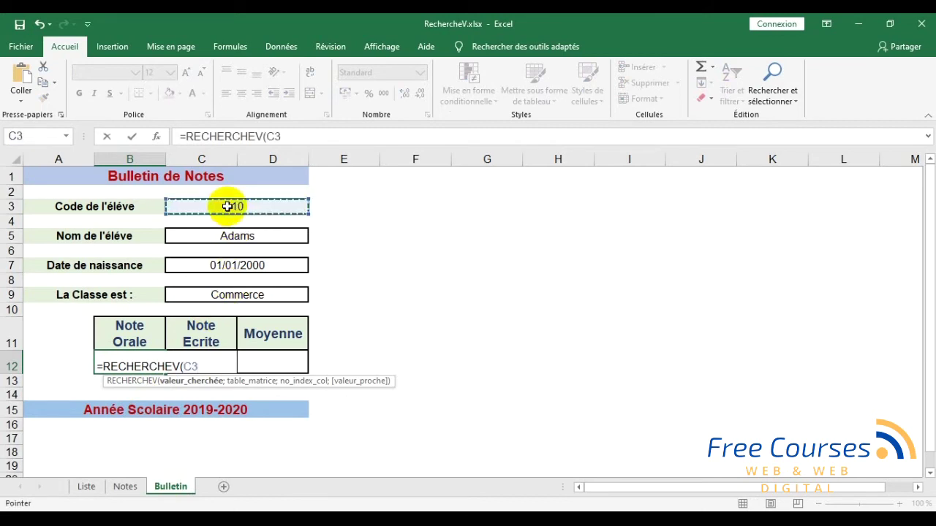
pyautogui.write(';')
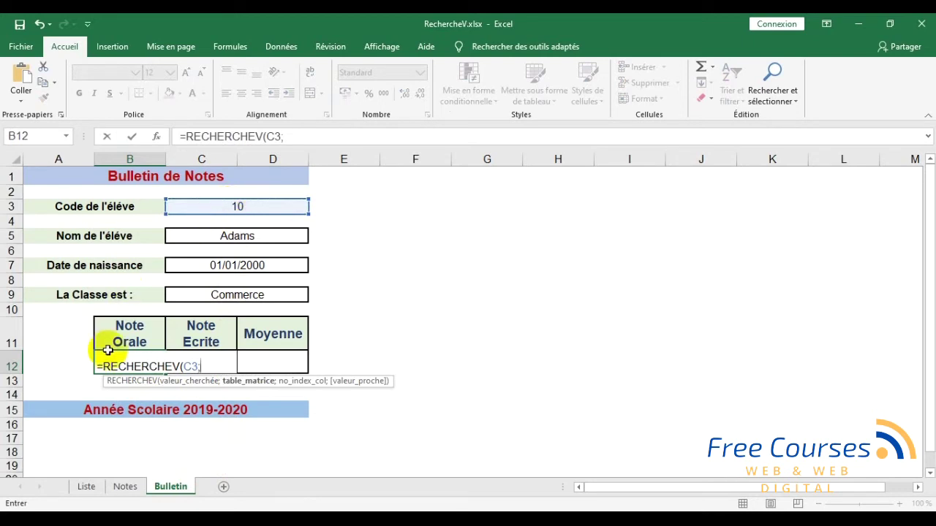
# - Set Notes!A1:C8 as the table range and 2 as the column index of the Note Orale formula
pyautogui.click(126, 489)
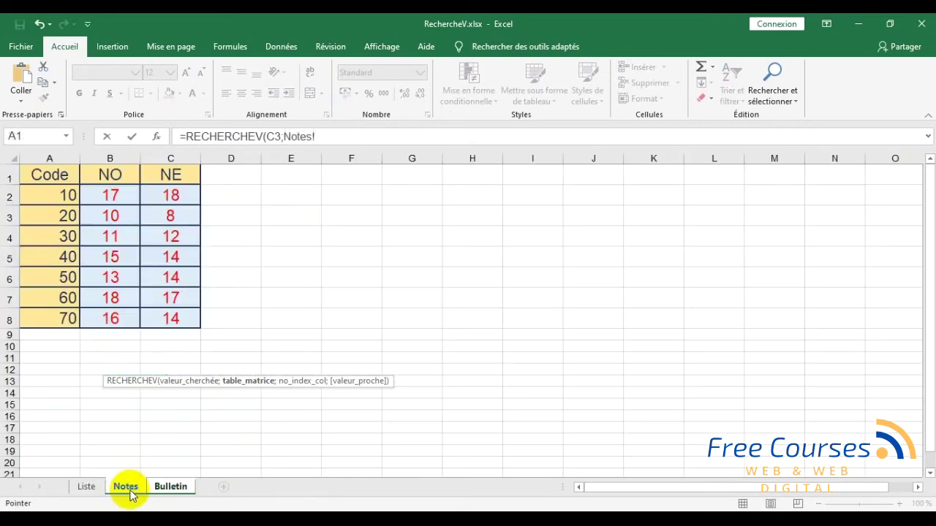
pyautogui.moveTo(50, 177); pyautogui.dragTo(157, 313)
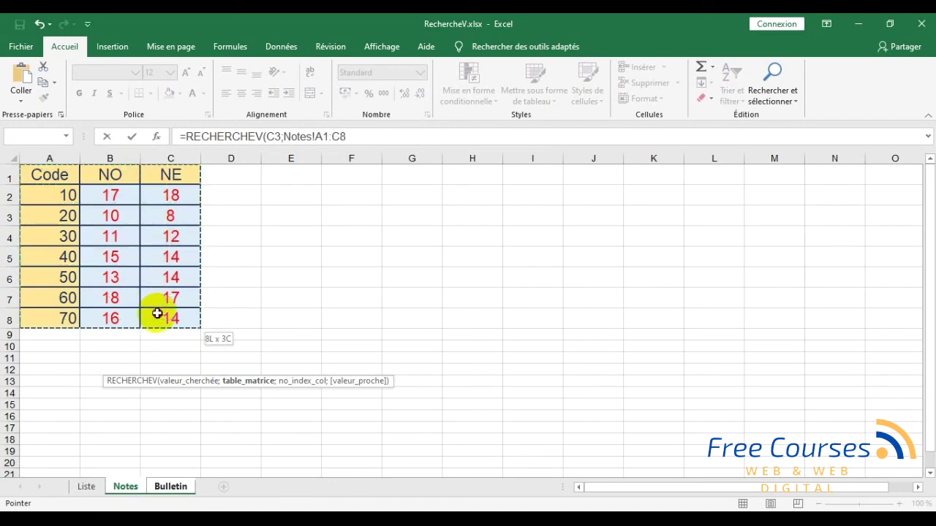
pyautogui.write(';2')
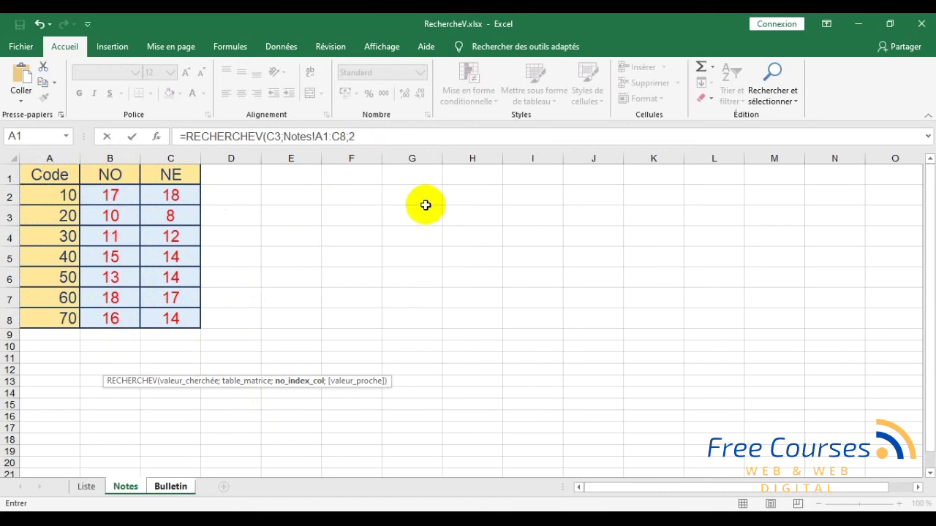
pyautogui.write(';')
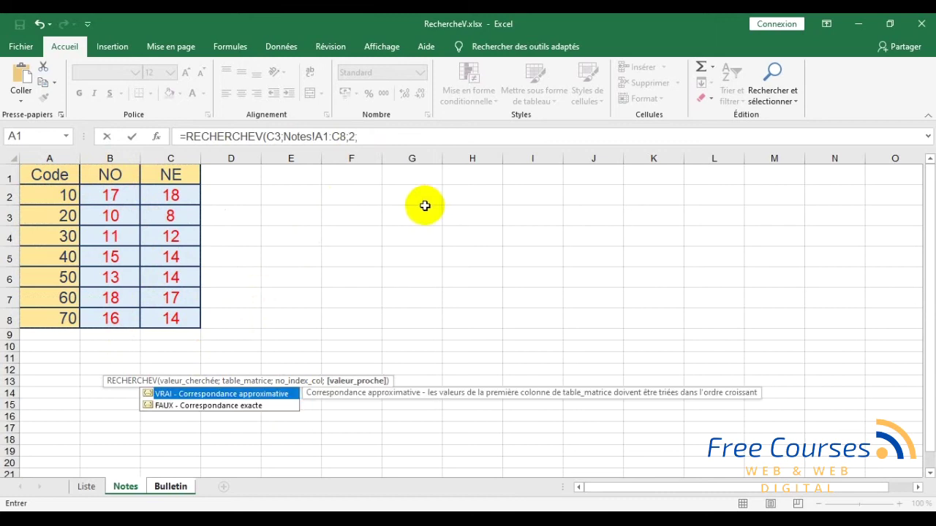
# - Complete the Note Orale formula with FAUX for an exact match and enter it in B12
pyautogui.click(202, 408)
pyautogui.doubleClick(203, 407)
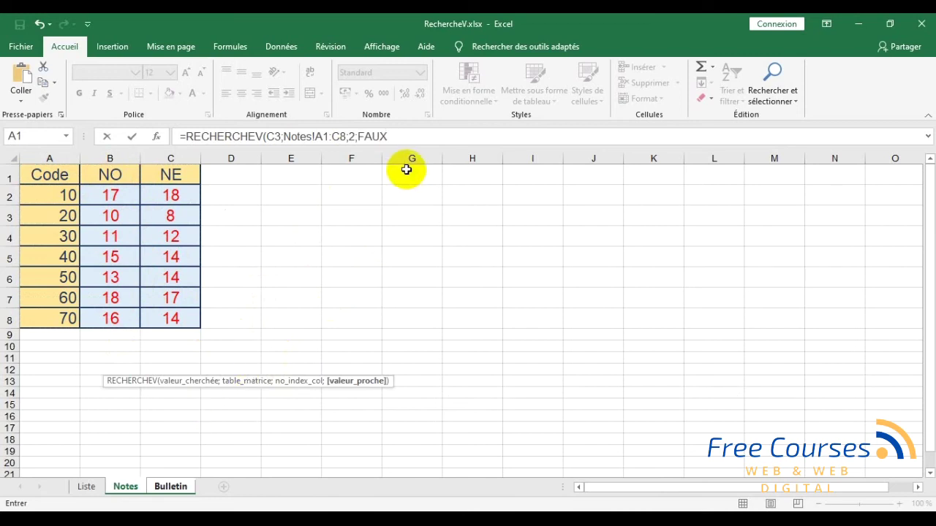
pyautogui.write(')')
pyautogui.press('Return')
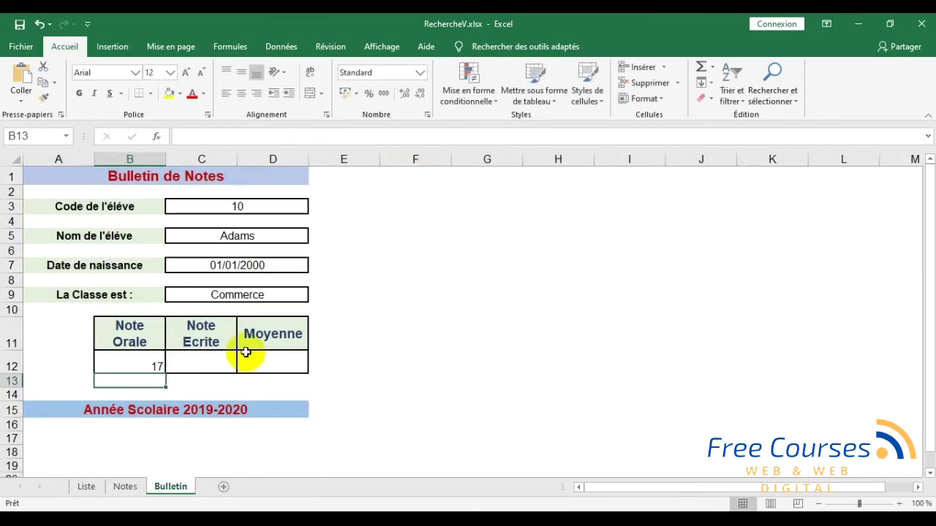
# - Start a RECHERCHEV formula in the Note Ecrite cell C12 with C3 as the lookup value
pyautogui.click(205, 363)
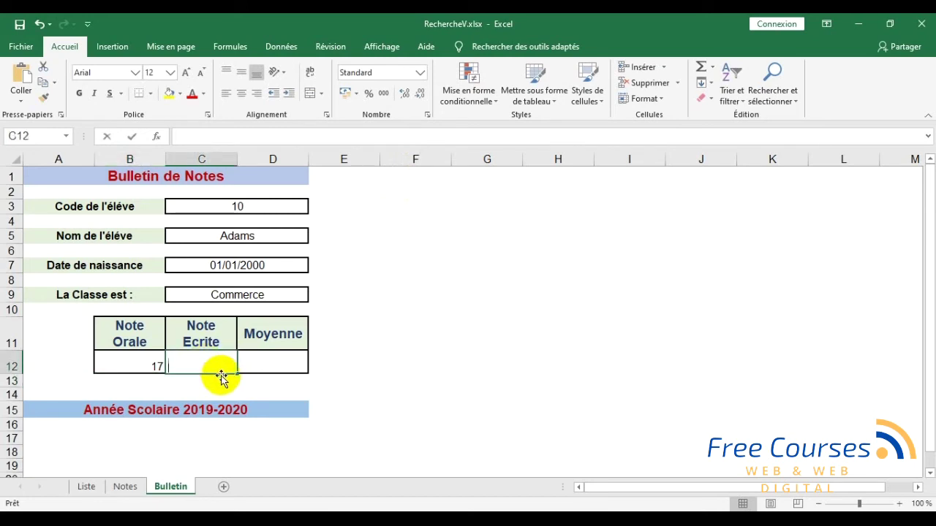
pyautogui.write('=rec')
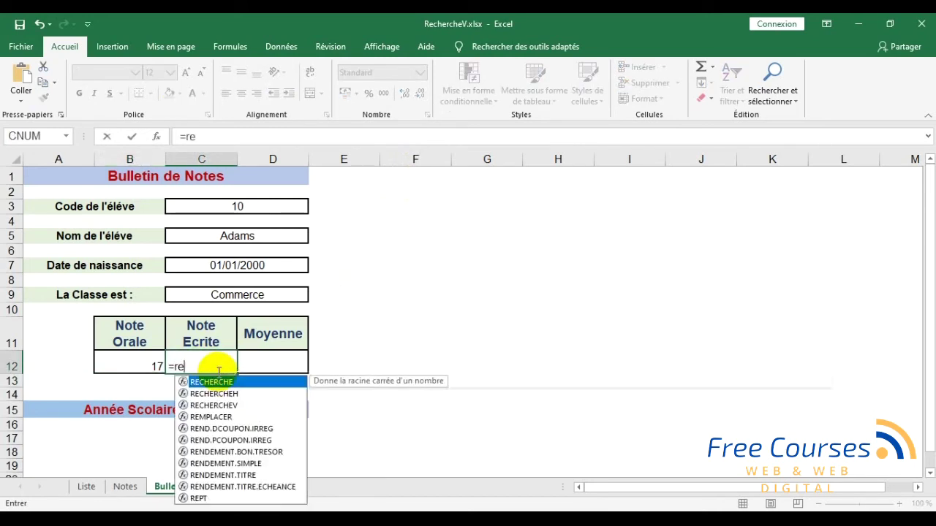
pyautogui.doubleClick(275, 400)
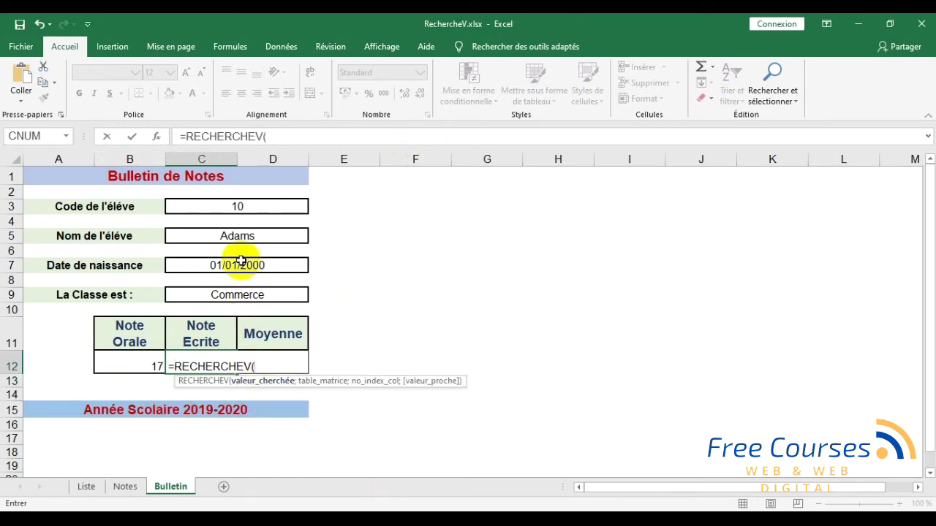
pyautogui.click(234, 207)
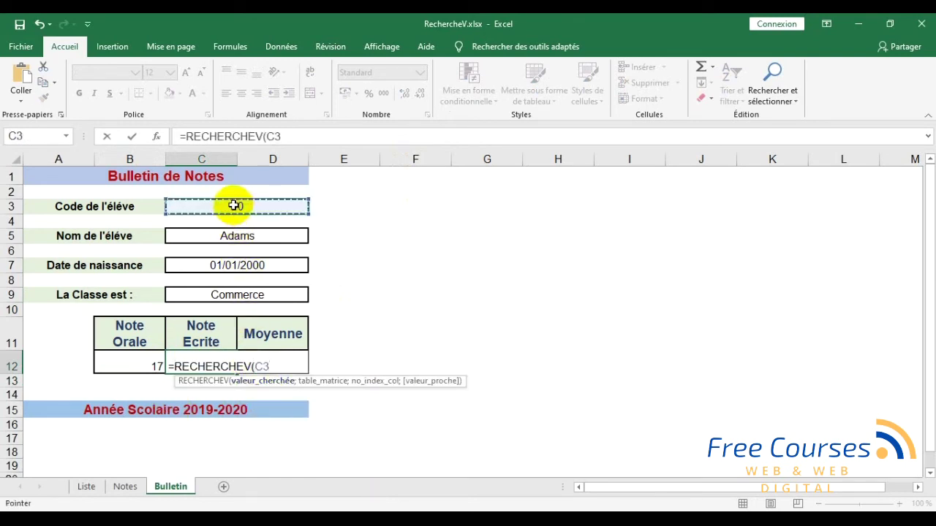
pyautogui.write(';')
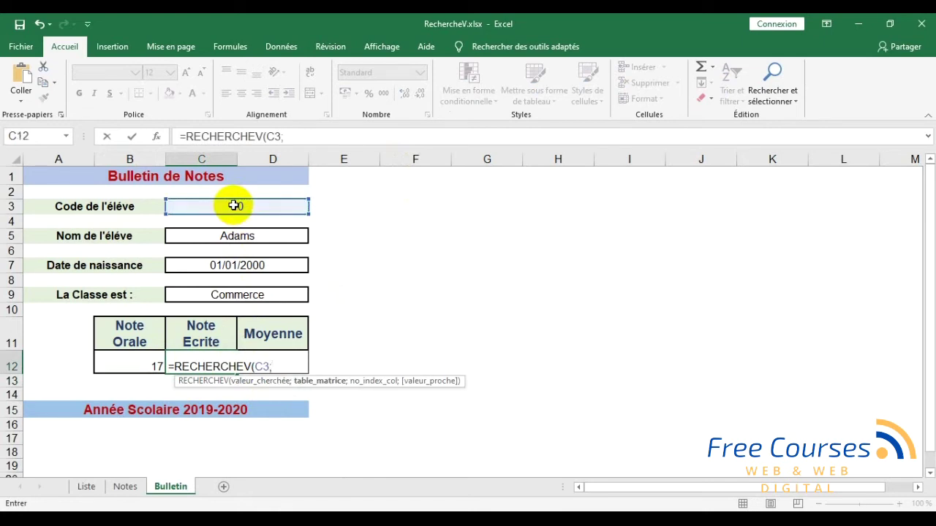
# - Set Notes!A1:C8 as the table range and 3 as the column index of the Note Ecrite formula
pyautogui.click(126, 487)
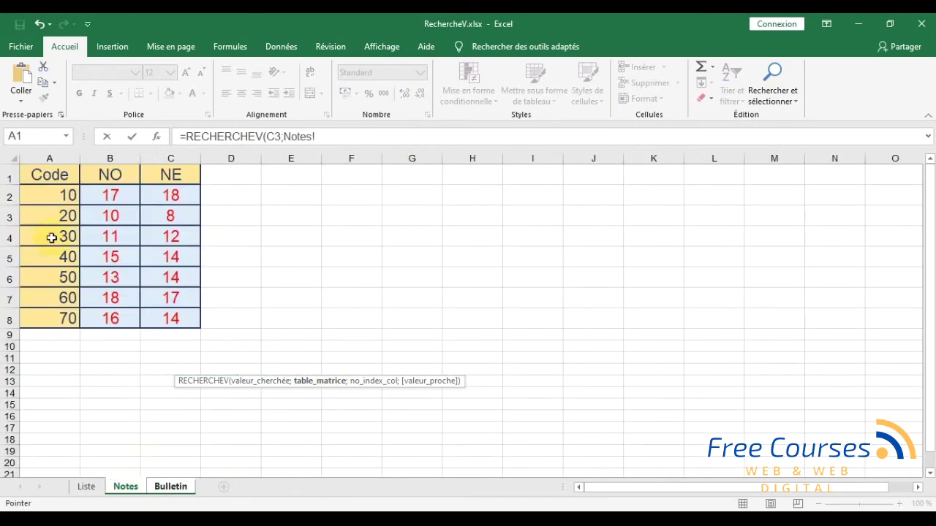
pyautogui.moveTo(42, 174); pyautogui.dragTo(188, 314)
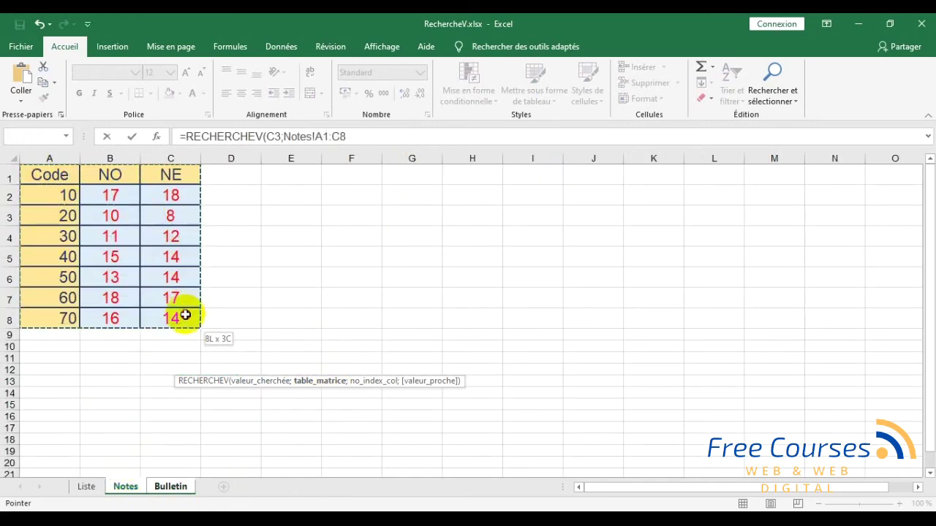
pyautogui.write(';')
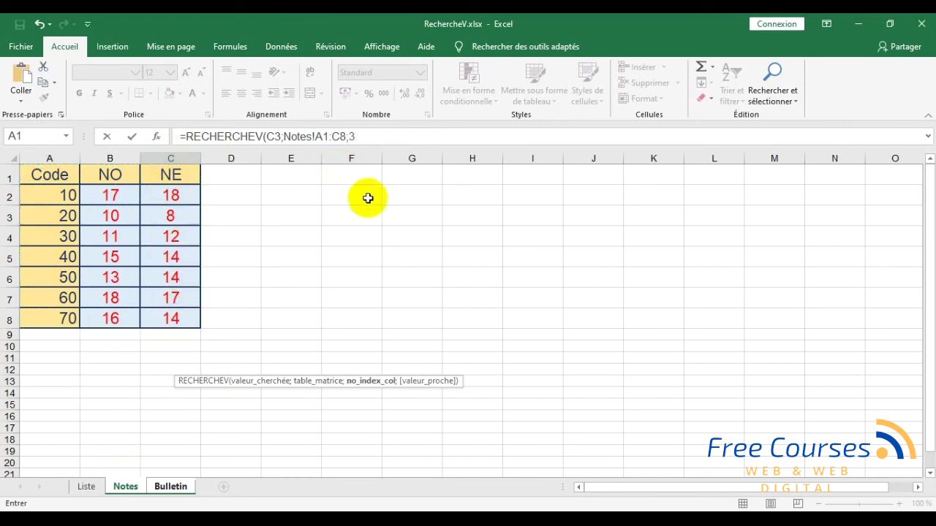
pyautogui.write('3;')
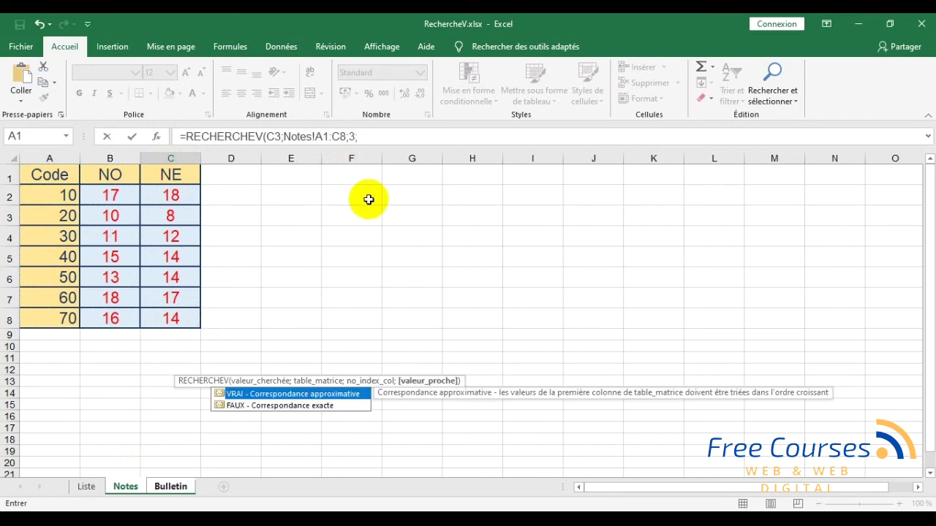
# - Complete the Note Ecrite formula with FAUX for an exact match and enter it in C12
pyautogui.doubleClick(329, 405)
pyautogui.click(394, 136)
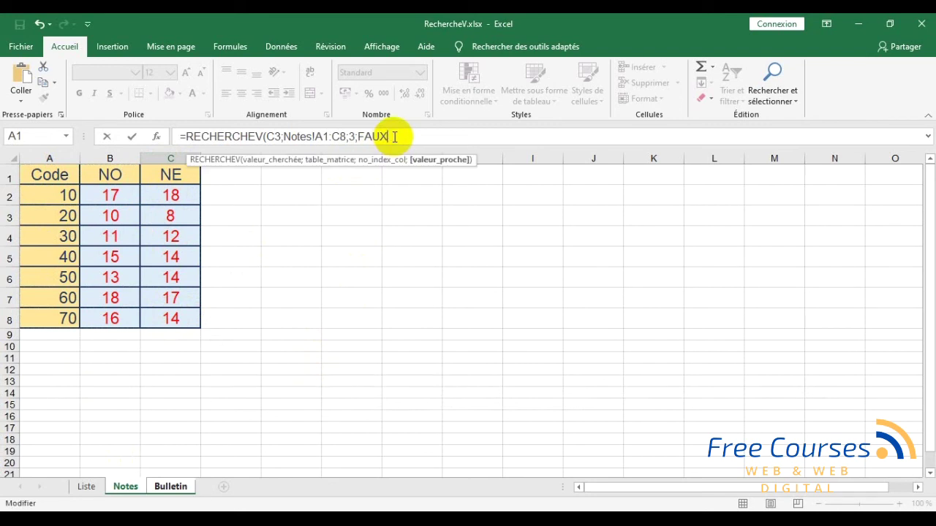
pyautogui.write(')')
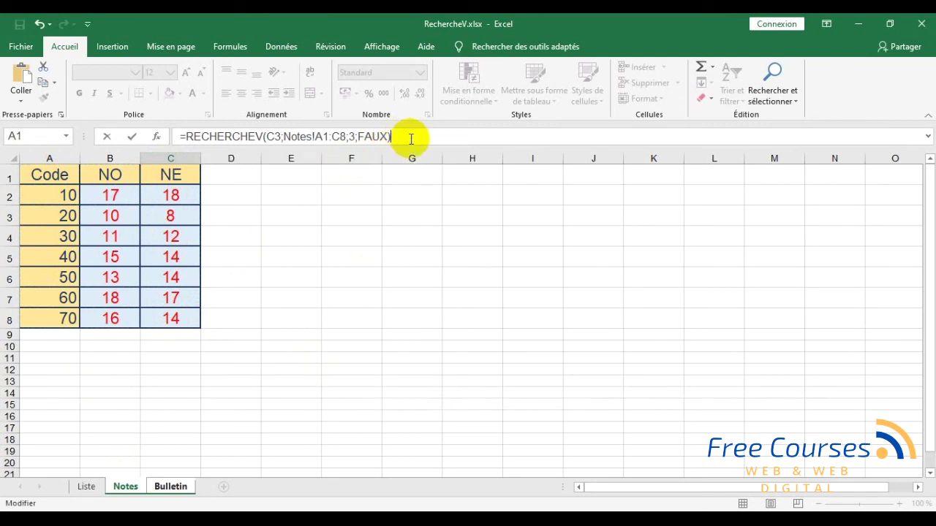
pyautogui.press('Return')
pyautogui.click(336, 406)
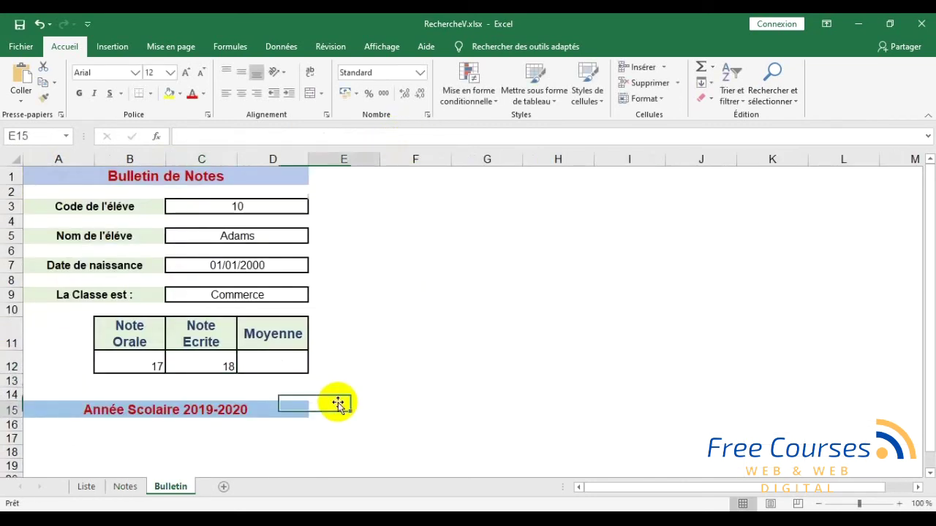
pyautogui.click(272, 360)
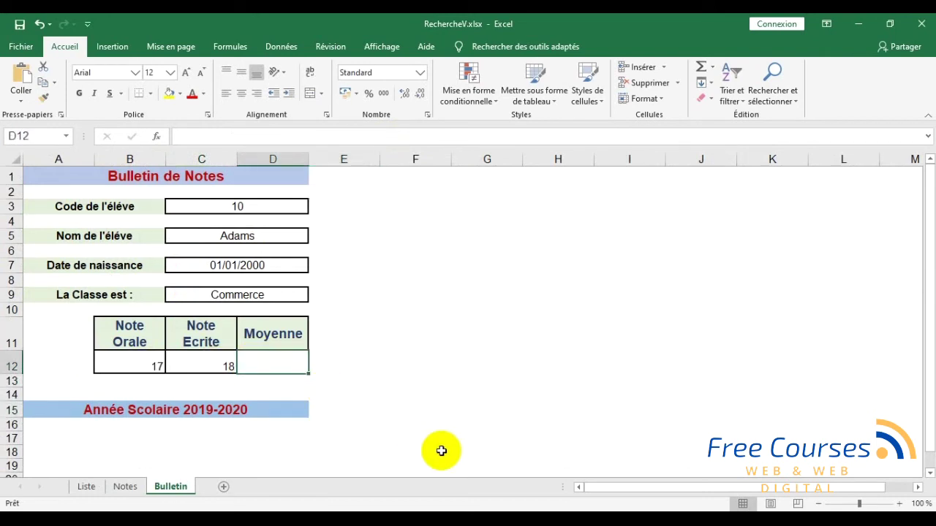
pyautogui.write('=')
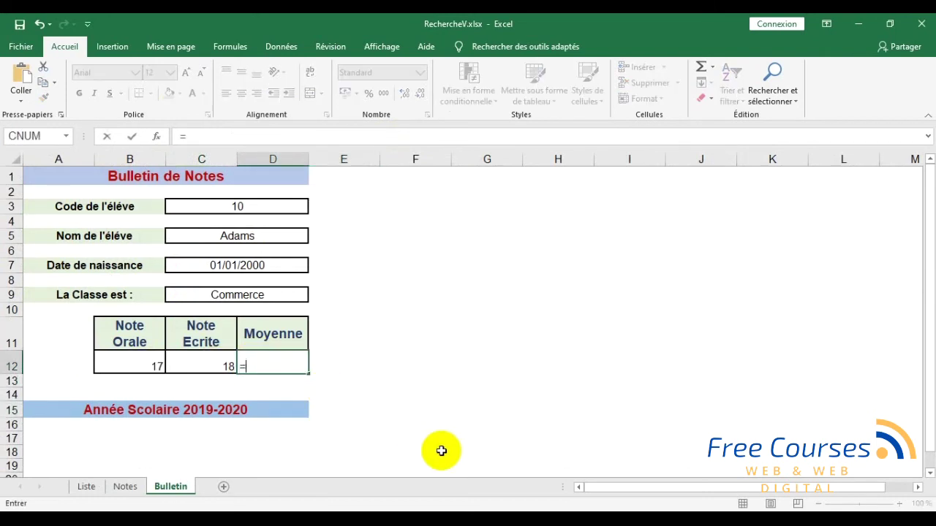
pyautogui.press('Escape')
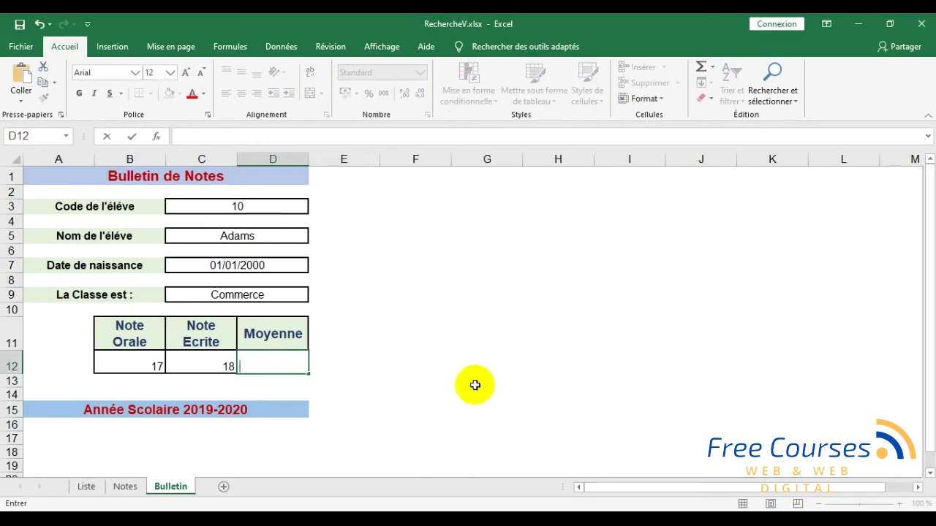
pyautogui.click(476, 384)
pyautogui.click(270, 370)
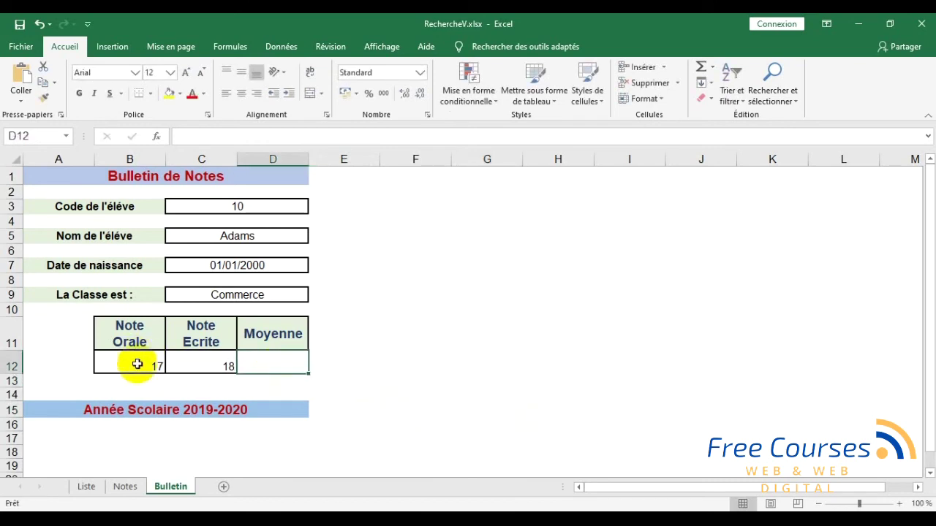
# - Insert the automatic average (Moyenne) of the two grades B12:C12 into the Moyenne cell D12
pyautogui.moveTo(149, 365); pyautogui.dragTo(197, 365)
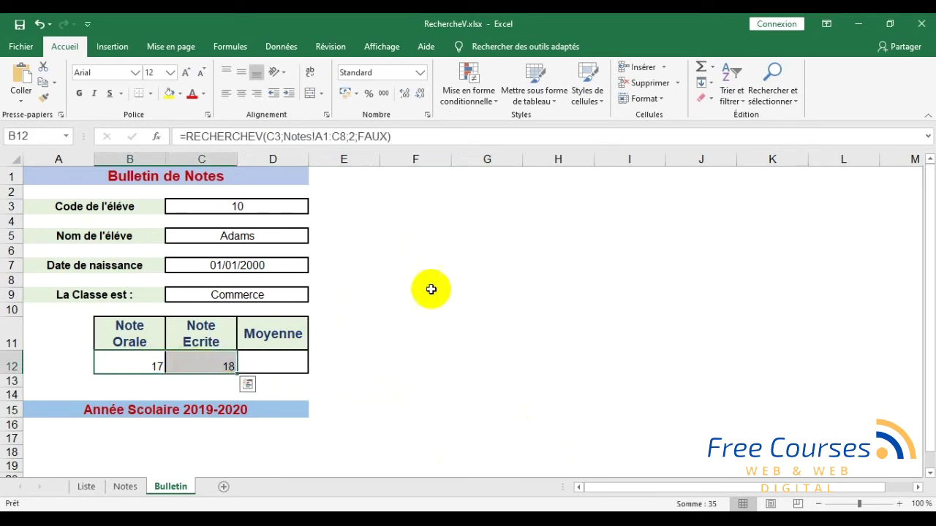
pyautogui.click(712, 69)
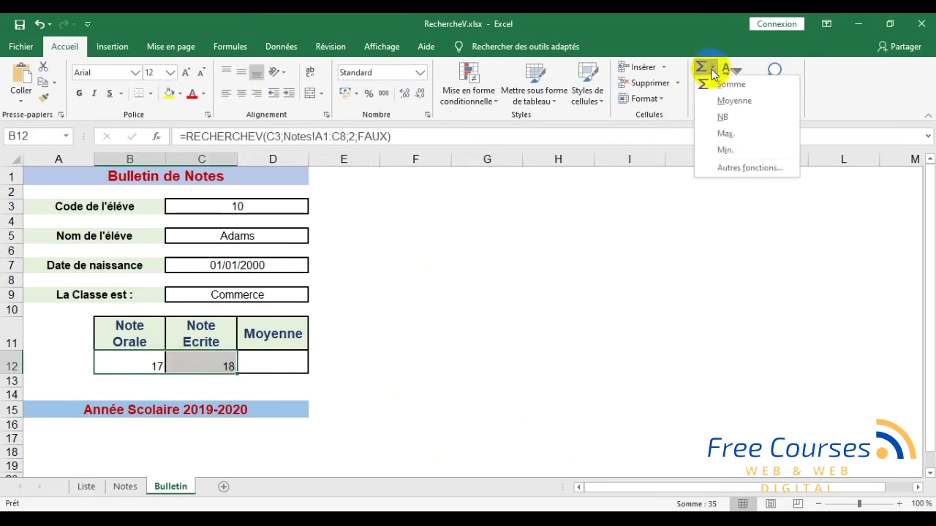
pyautogui.click(733, 101)
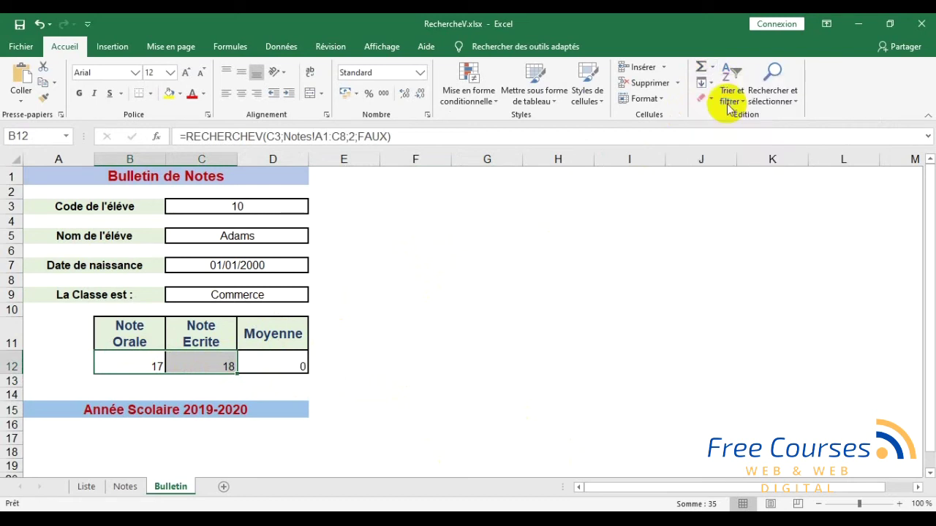
pyautogui.click(482, 346)
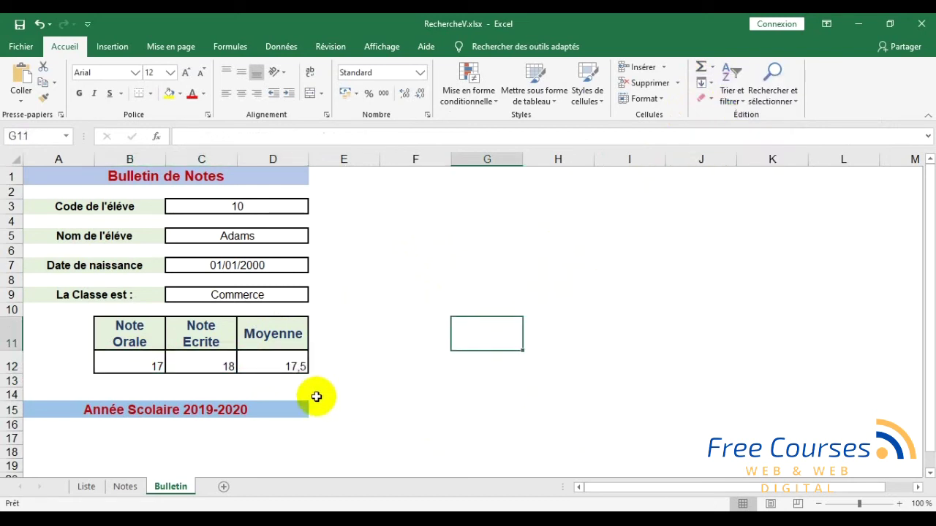
# - Look up the available codes on the Liste sheet and set the student code in Bulletin cell C3 to 60
pyautogui.scroll(-2, 314, 396)
pyautogui.scroll(2, 326, 390)
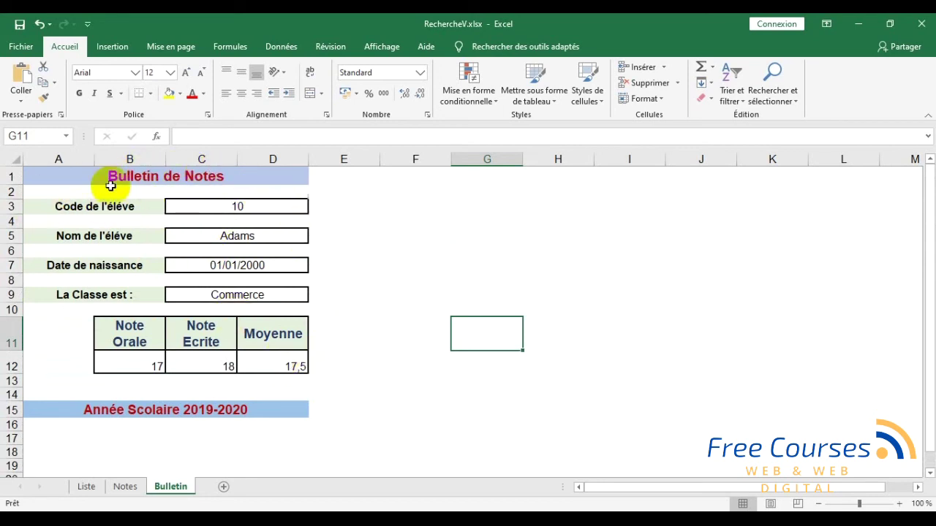
pyautogui.click(241, 207)
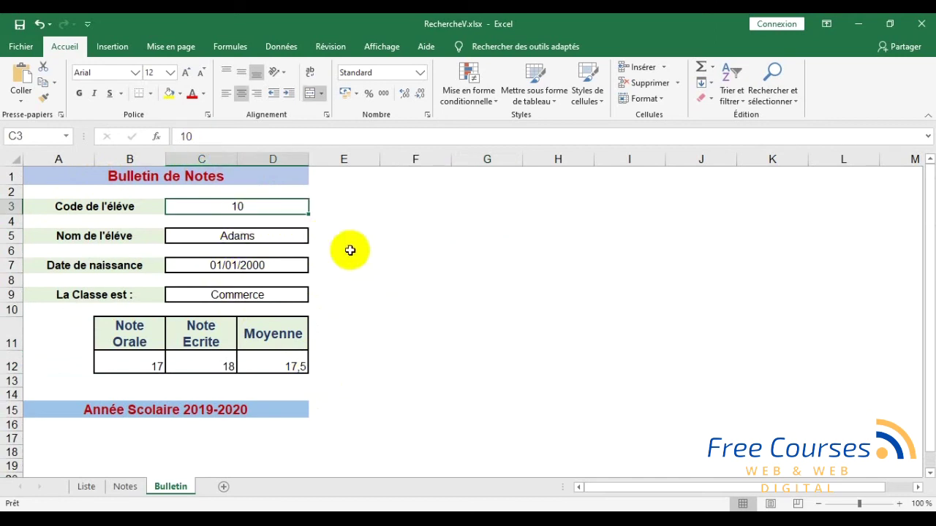
pyautogui.click(88, 487)
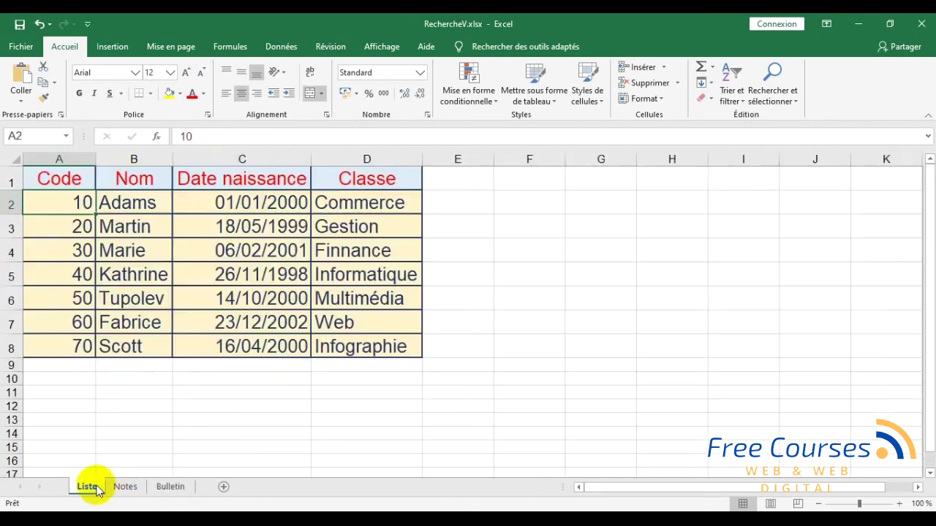
pyautogui.click(170, 486)
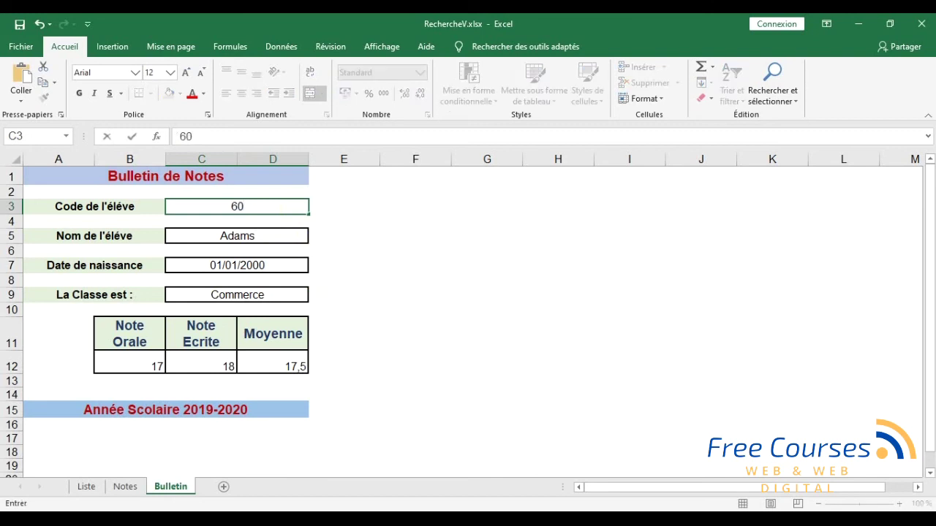
pyautogui.press('Return')
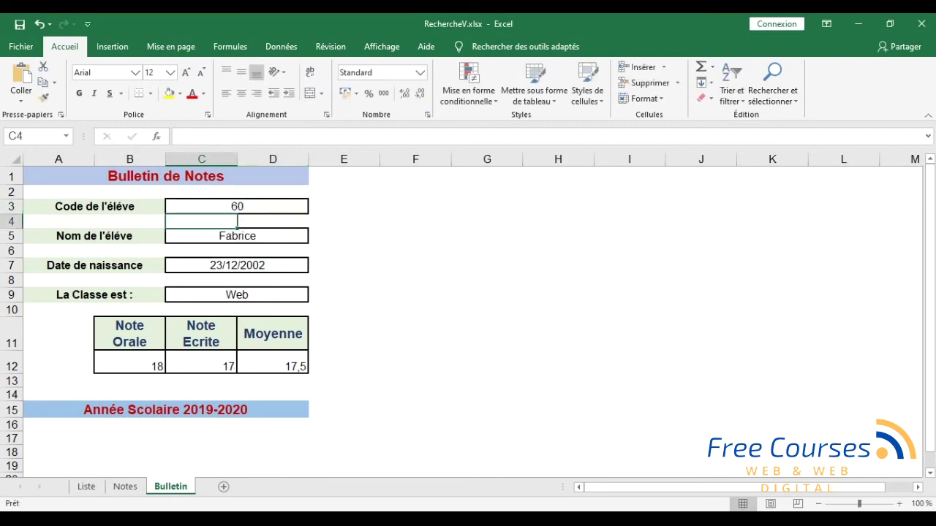
pyautogui.click(427, 301)
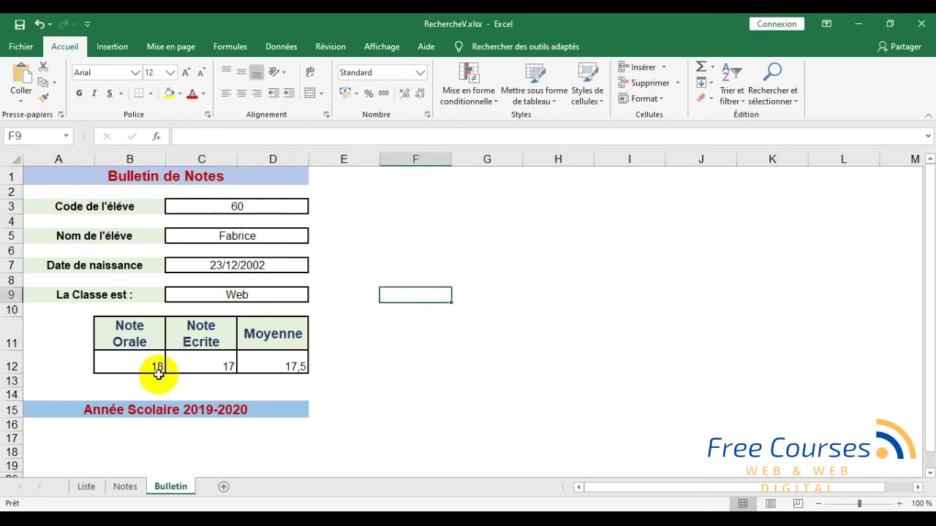
# - Set the student code in C3 to 20 and compare the report card with the Liste sheet
pyautogui.click(245, 210)
pyautogui.write('20')
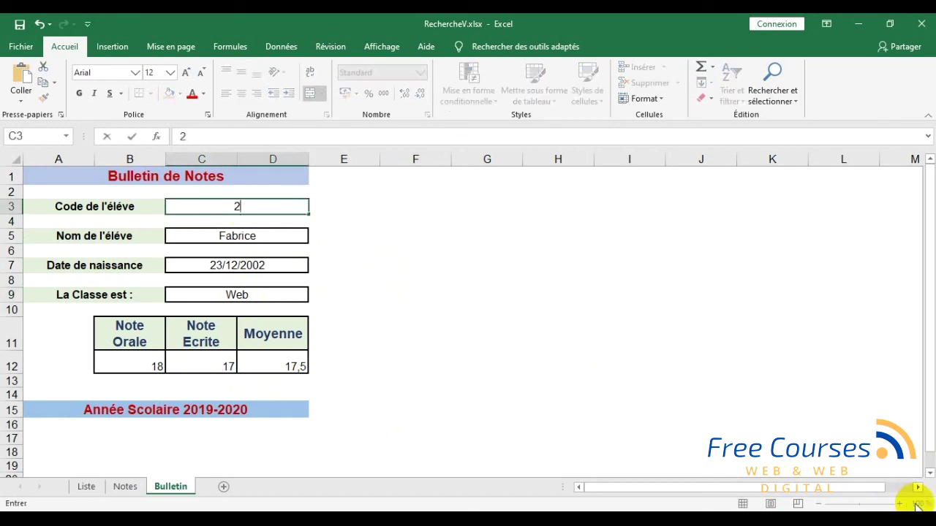
pyautogui.press('Return')
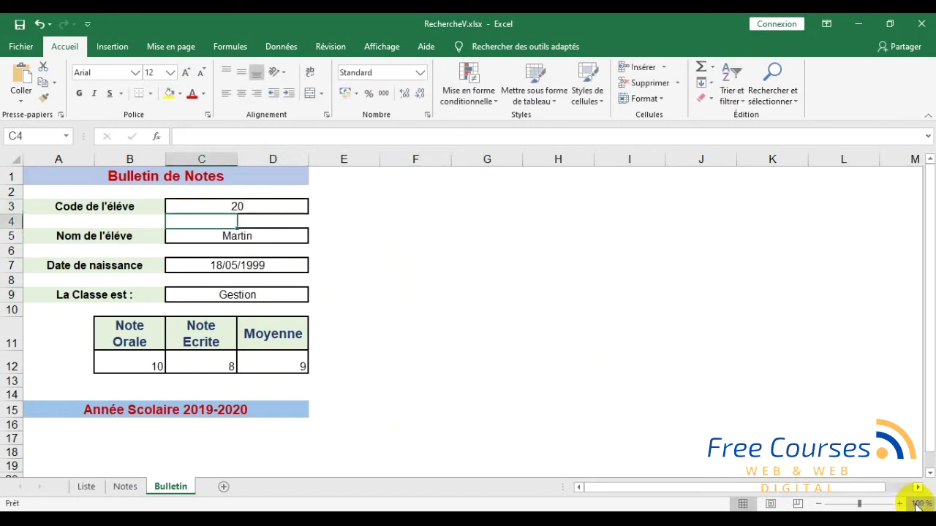
pyautogui.click(85, 490)
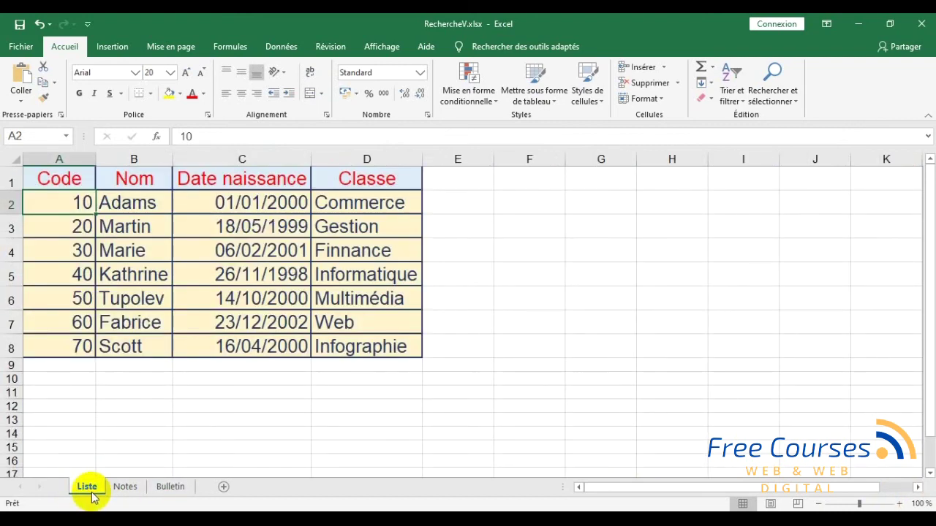
pyautogui.click(177, 490)
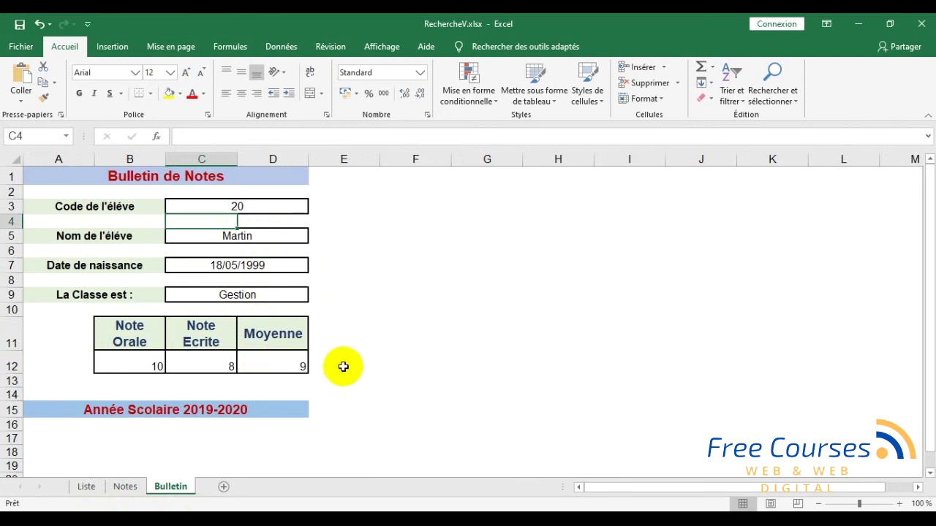
# - Set the student code in C3 to 40
pyautogui.click(245, 207)
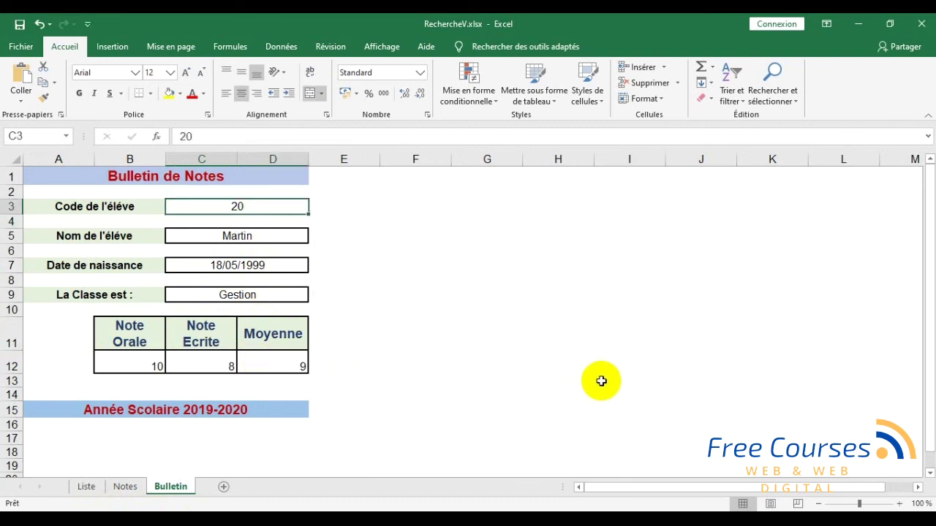
pyautogui.write('40')
pyautogui.press('Return')
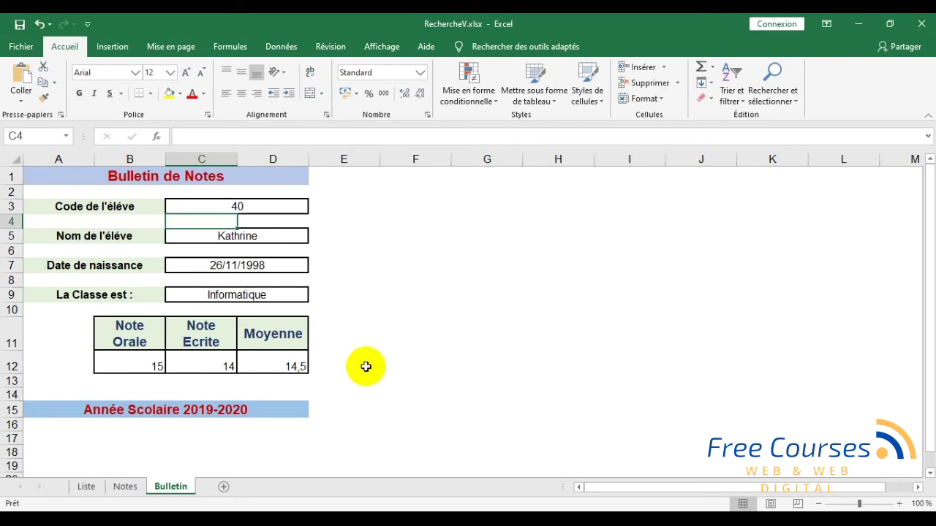
pyautogui.click(256, 201)
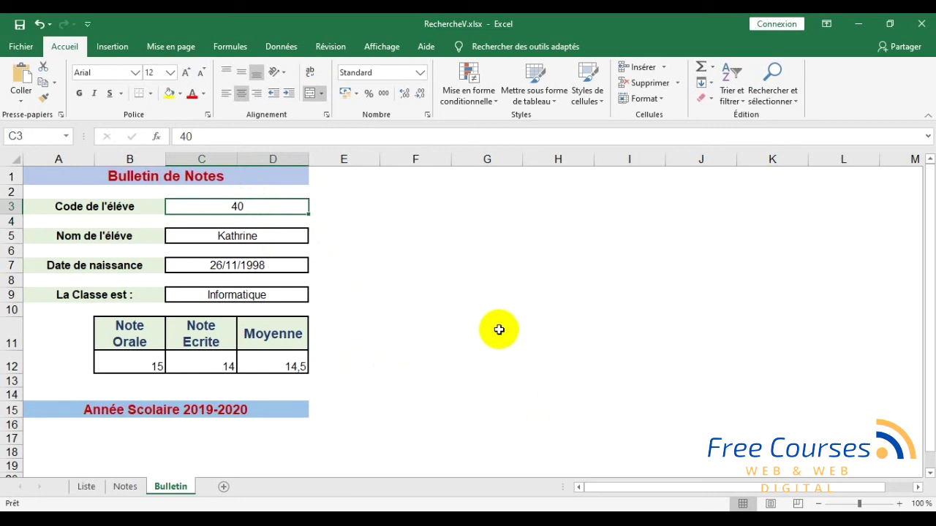
pyautogui.click(461, 321)
pyautogui.click(478, 407)
pyautogui.click(462, 238)
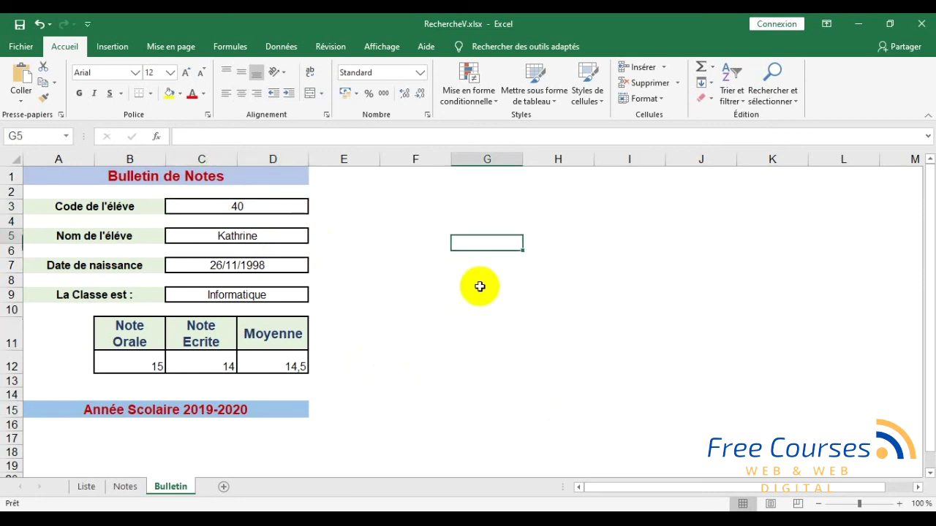
pyautogui.click(616, 347)
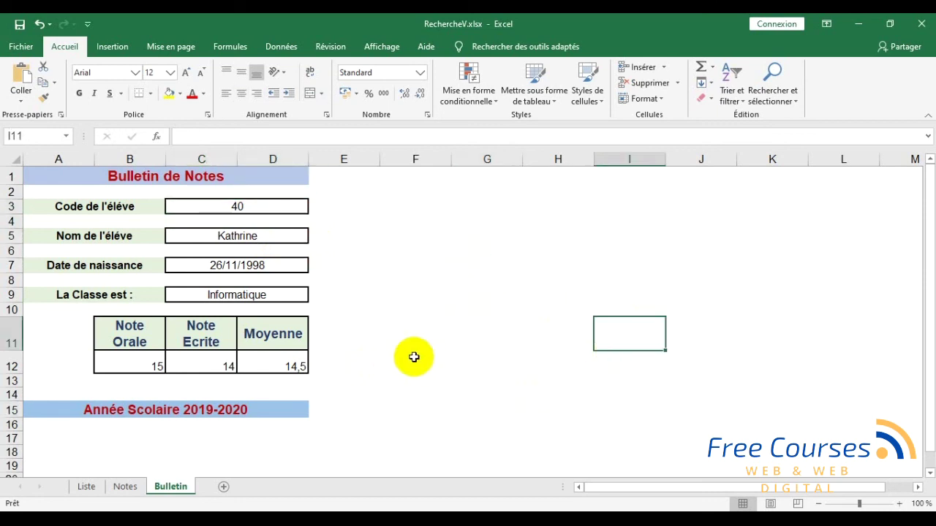